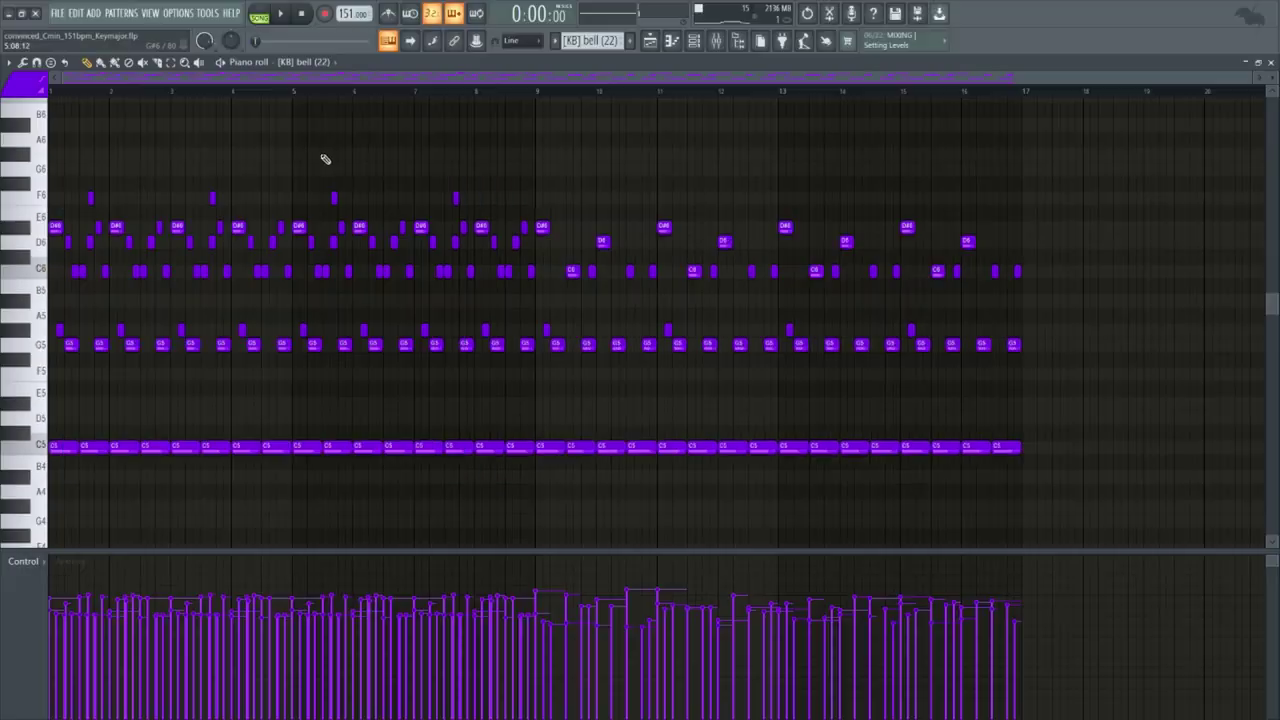
# Play back the bell pattern and set the piano roll's scale highlighting to C Minor Natural (Aeolian)
pyautogui.press('space')
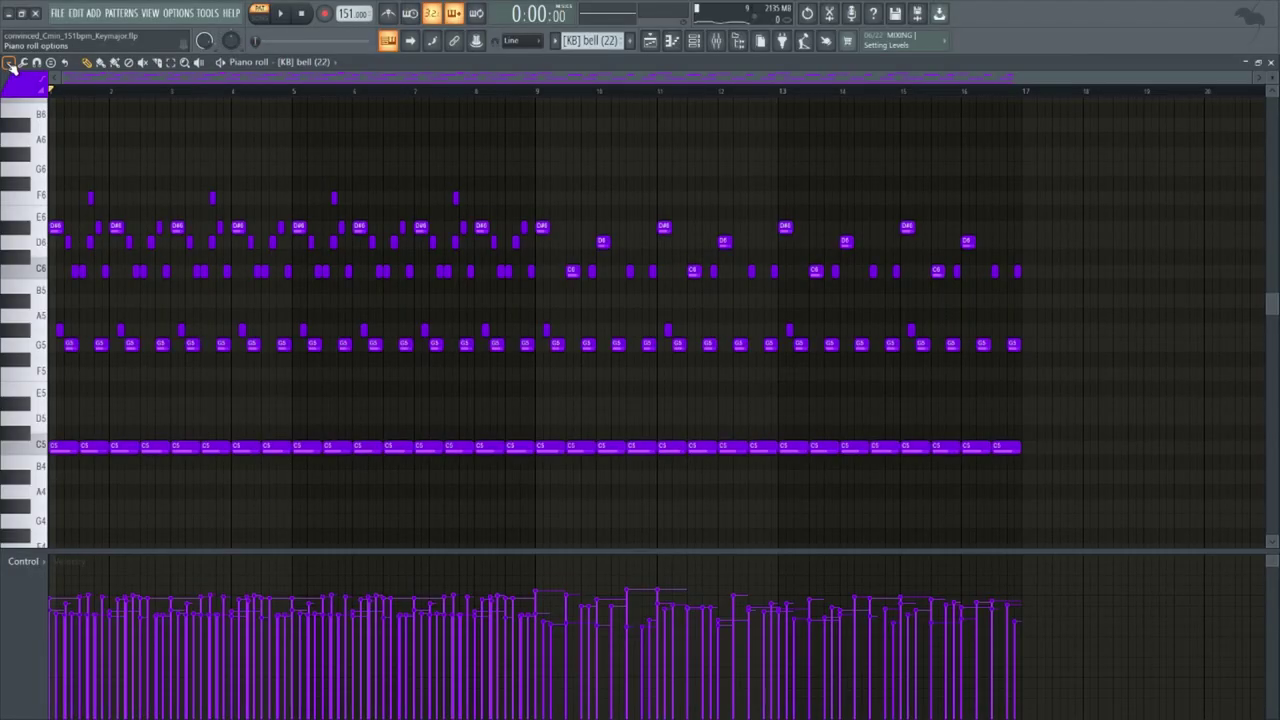
pyautogui.click(6, 63)
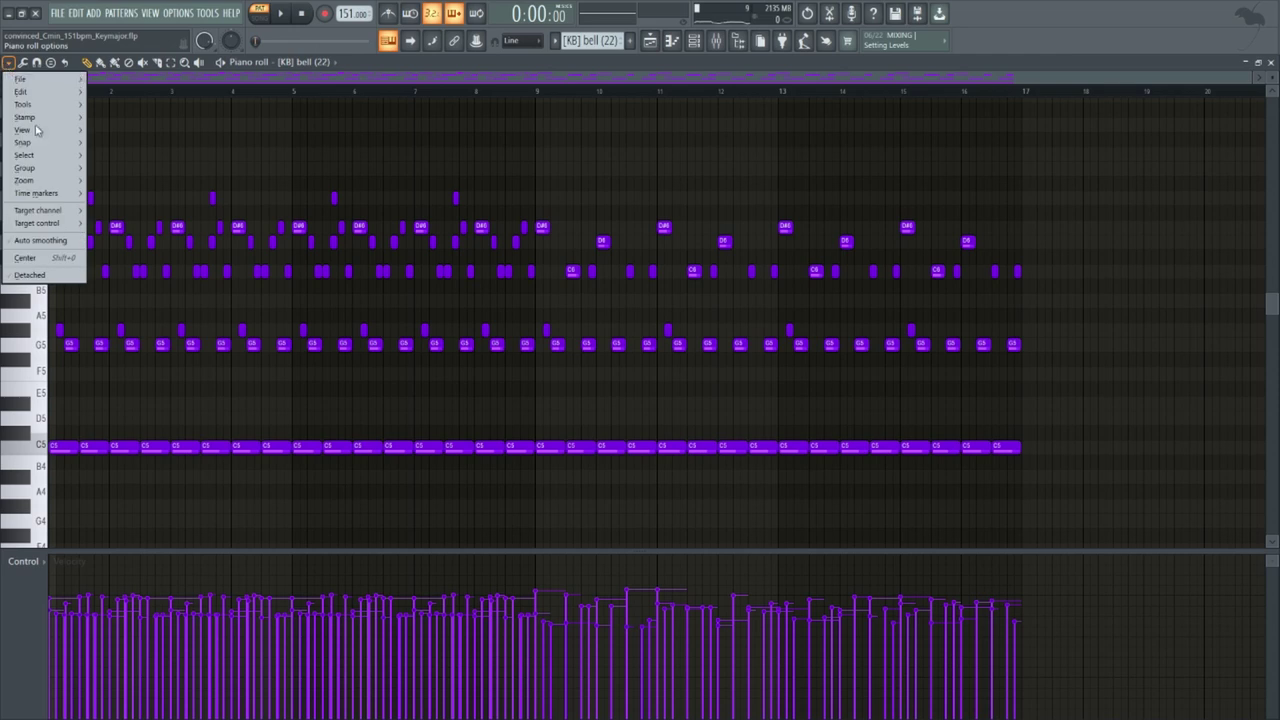
pyautogui.moveTo(40, 130)
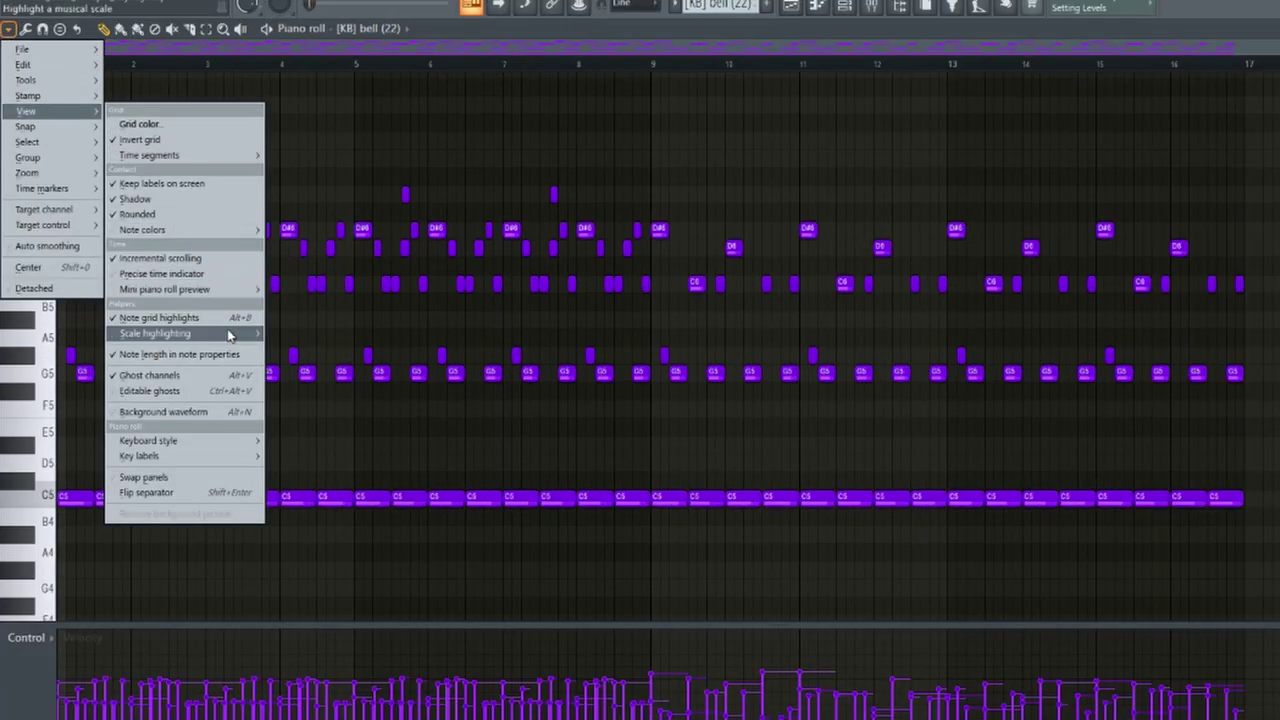
pyautogui.moveTo(229, 336)
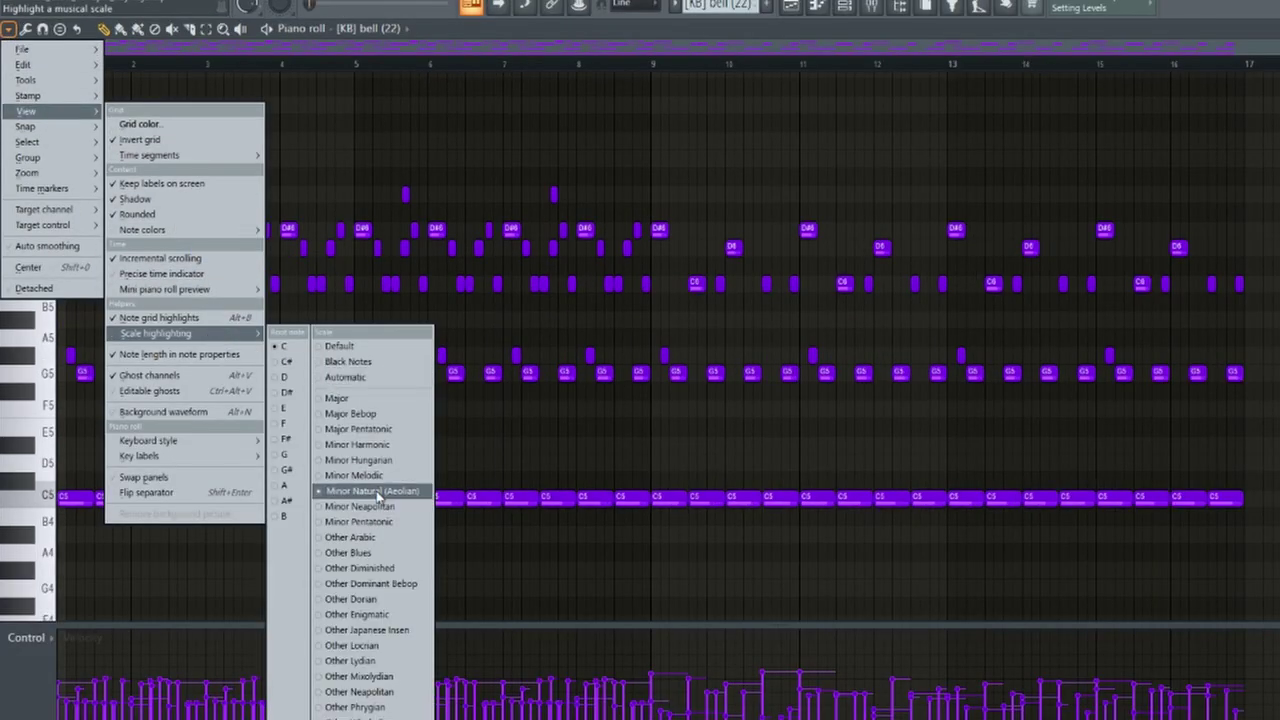
pyautogui.click(376, 117)
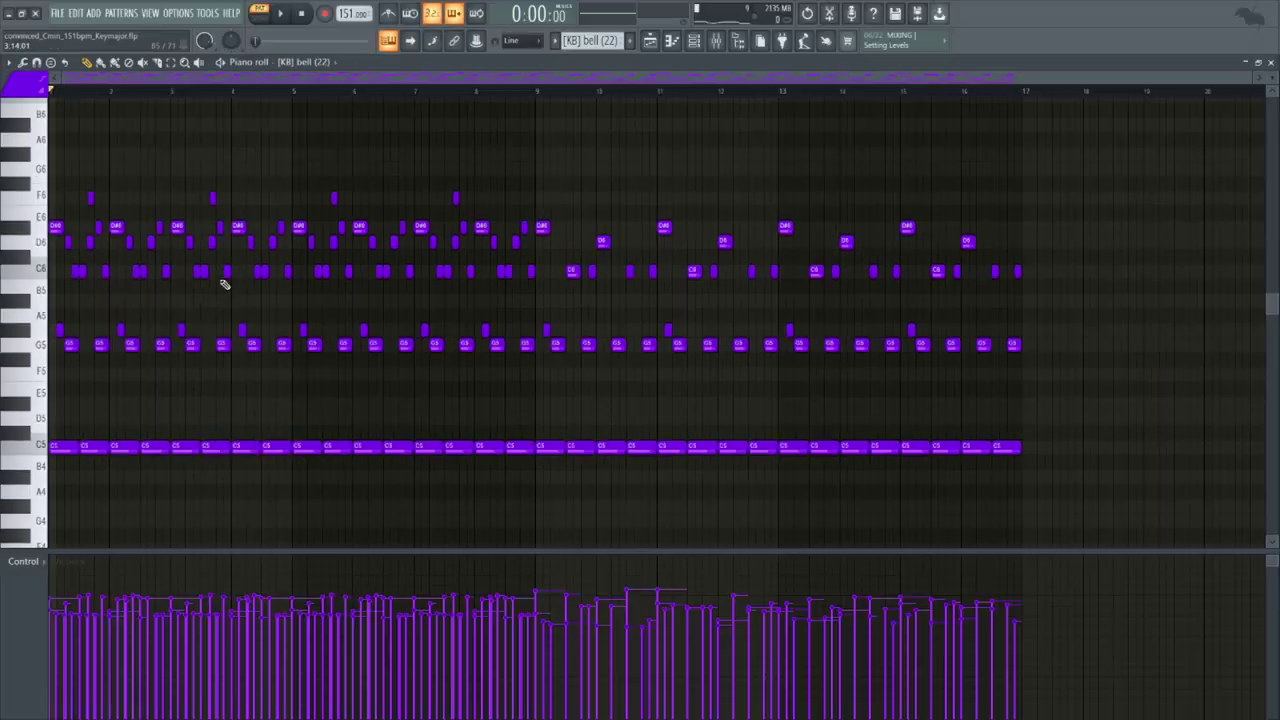
# Zoom in on the bell melody and select every C5 note along the bottom row
pyautogui.scroll(1, 137, 391)
pyautogui.scroll(4, 189, 254)
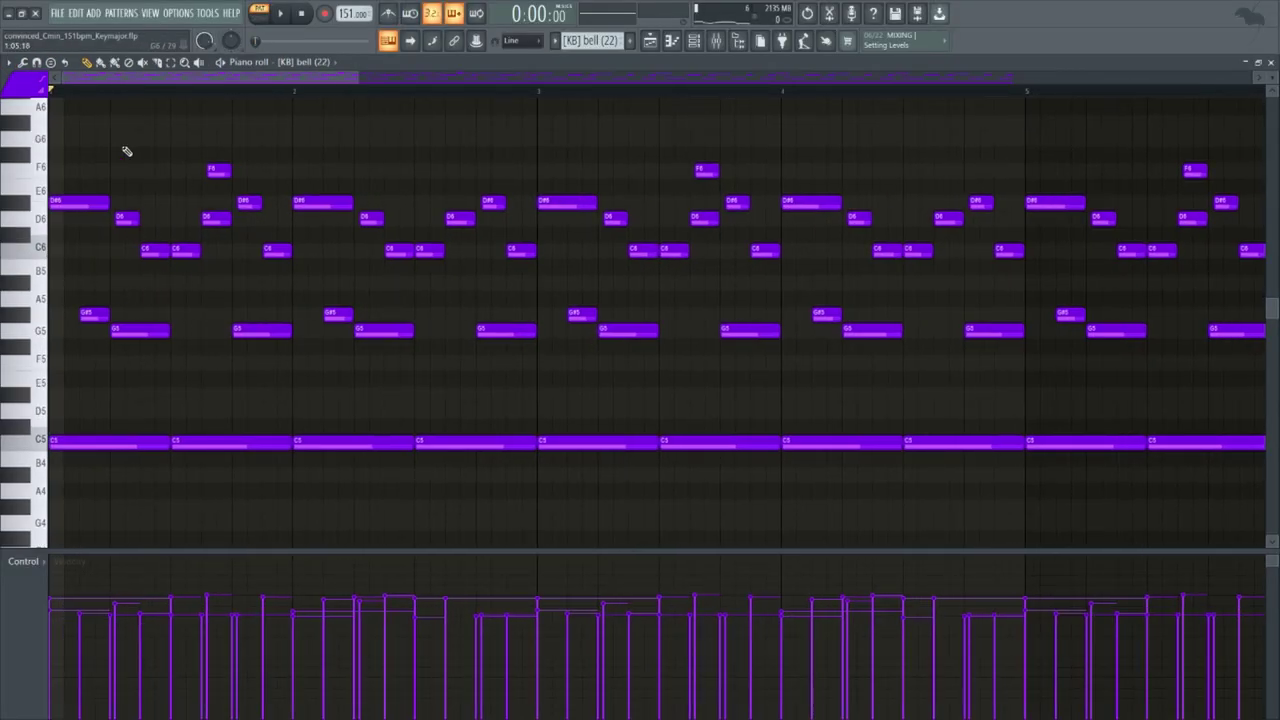
pyautogui.scroll(-5, 138, 188)
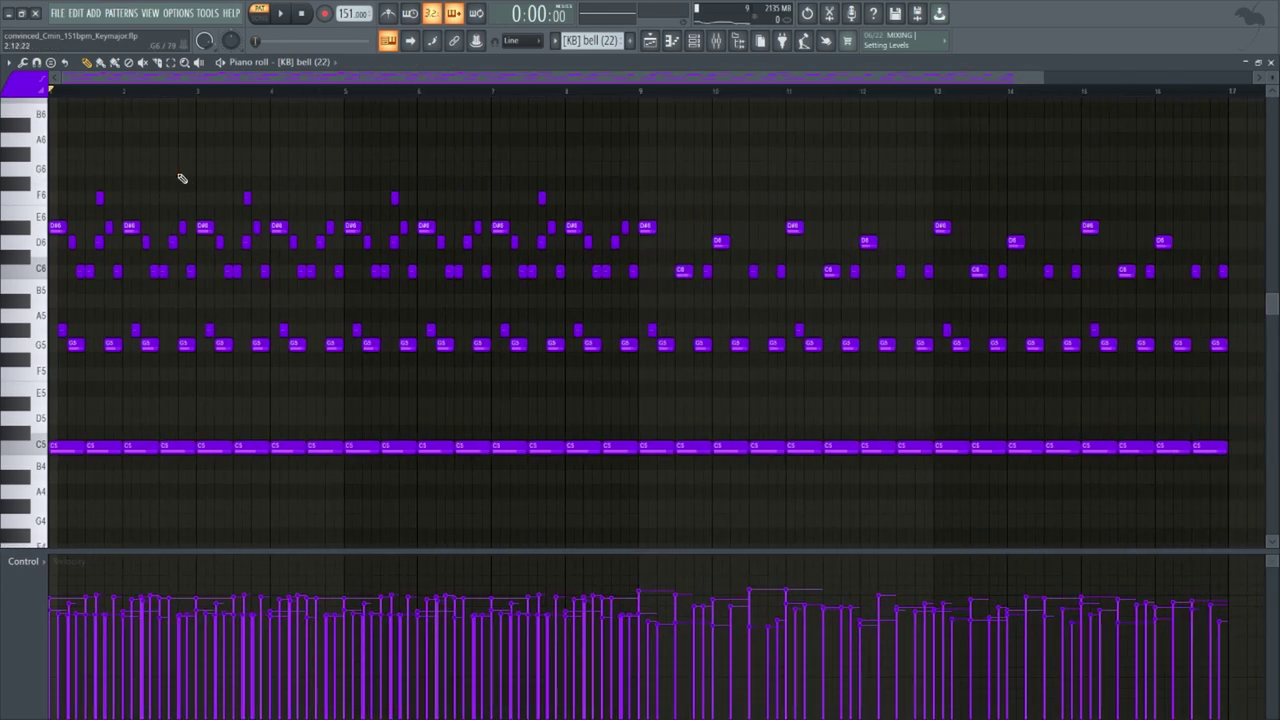
pyautogui.scroll(5, 181, 178)
pyautogui.scroll(-1, 430, 256)
pyautogui.scroll(-2, 360, 177)
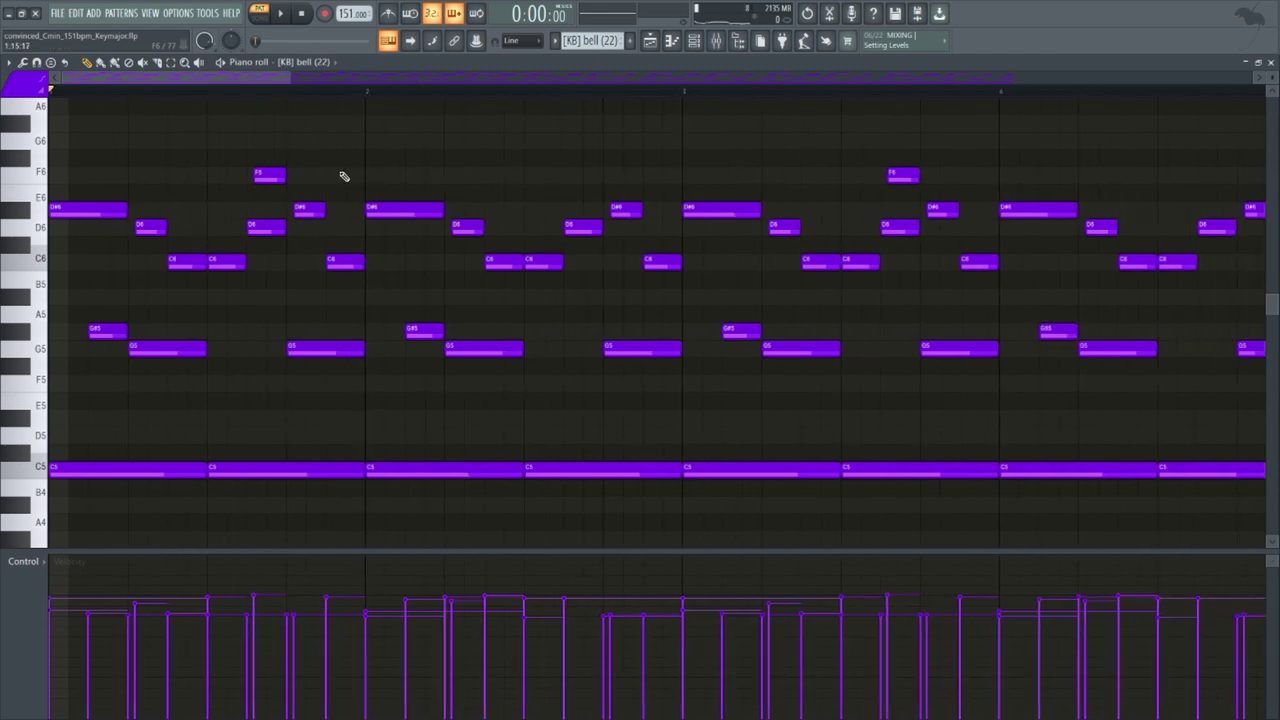
pyautogui.keyDown('ctrl'); pyautogui.click(38, 475); pyautogui.keyUp('ctrl')
pyautogui.scroll(-2, 141, 398)
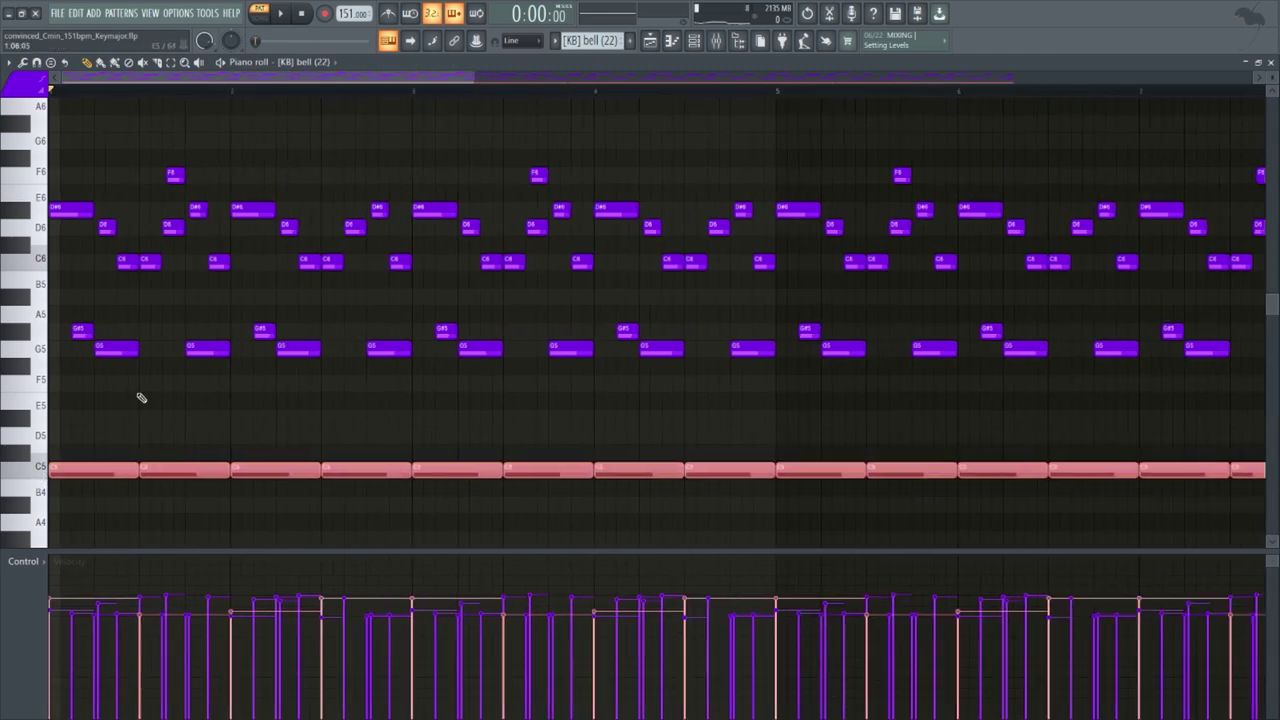
# Select bar 1 with all its bell notes as a one-bar time range, and clear the selection of notes
pyautogui.keyDown('ctrl'); pyautogui.click(196, 317); pyautogui.keyUp('ctrl')
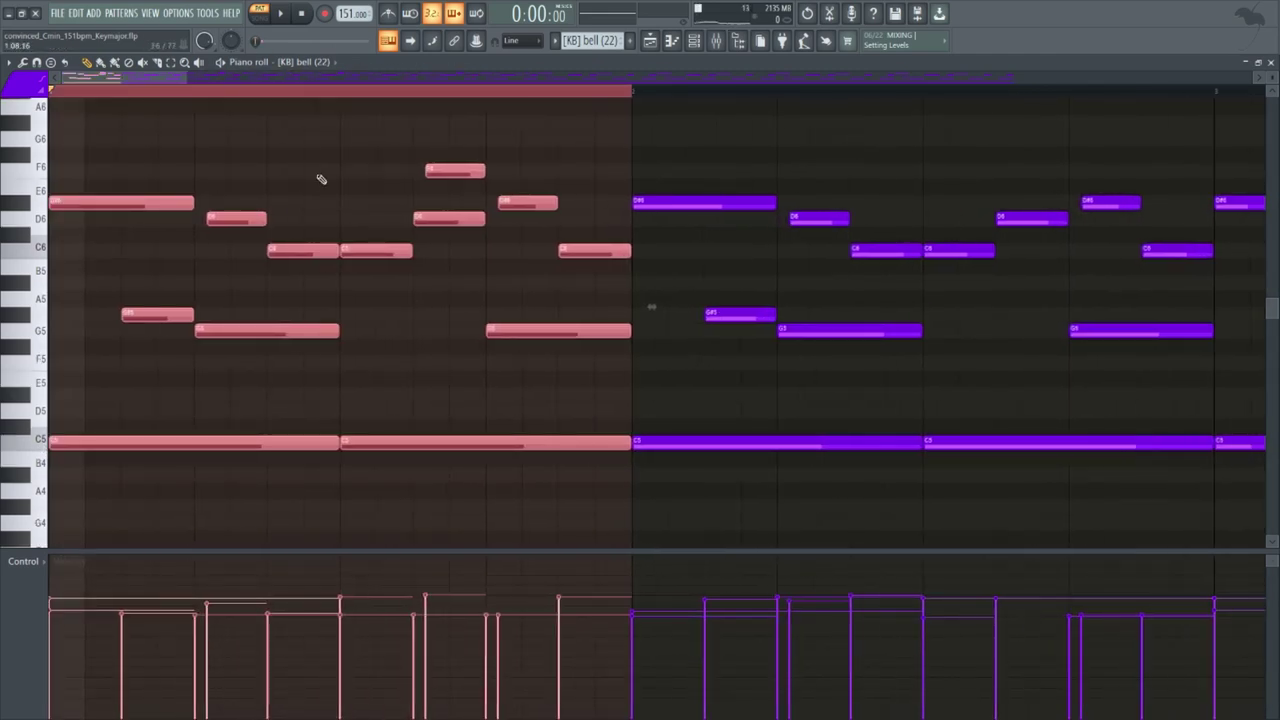
pyautogui.scroll(-5, 300, 178)
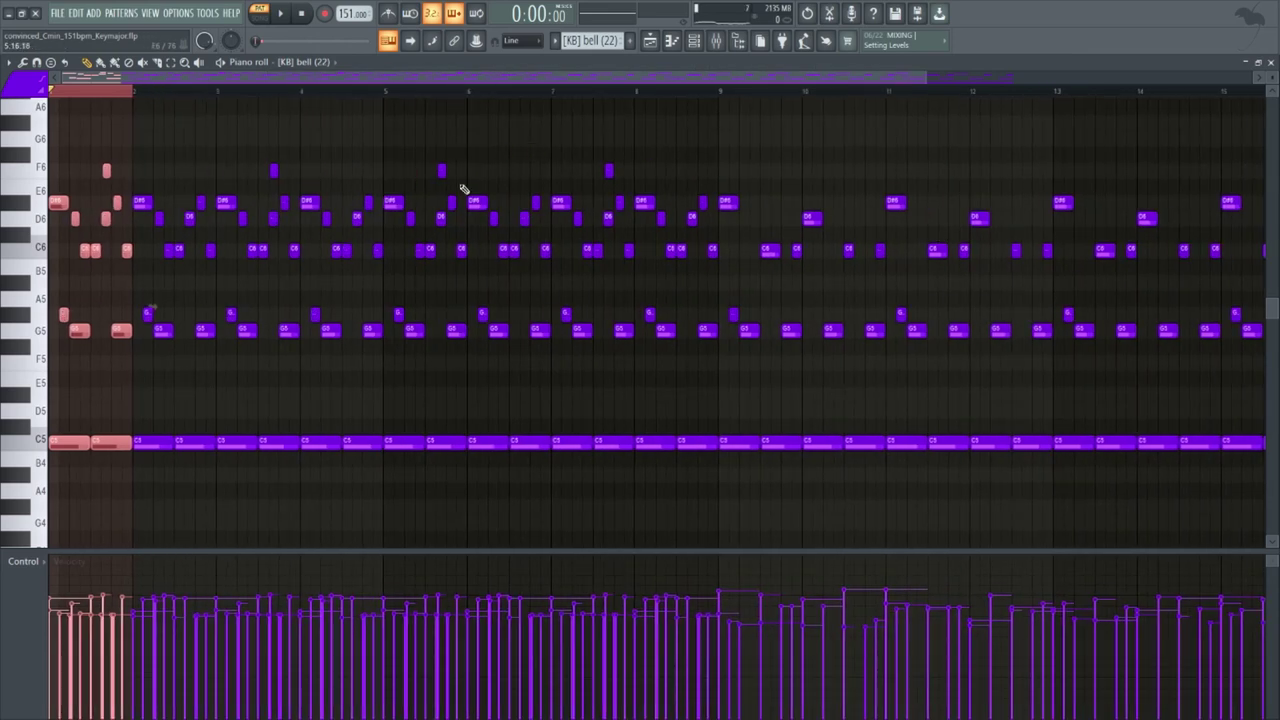
pyautogui.moveTo(231, 115); pyautogui.dragTo(28, 515)
pyautogui.scroll(-1, 209, 180)
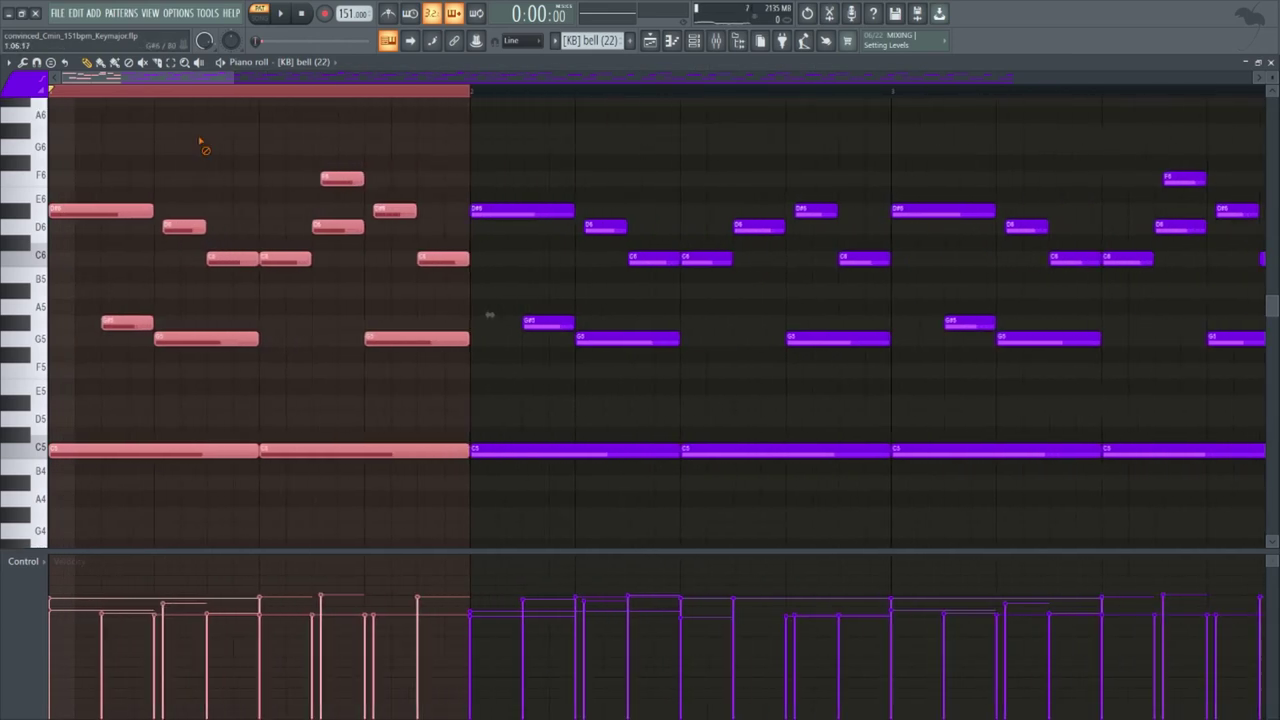
pyautogui.click(205, 148)
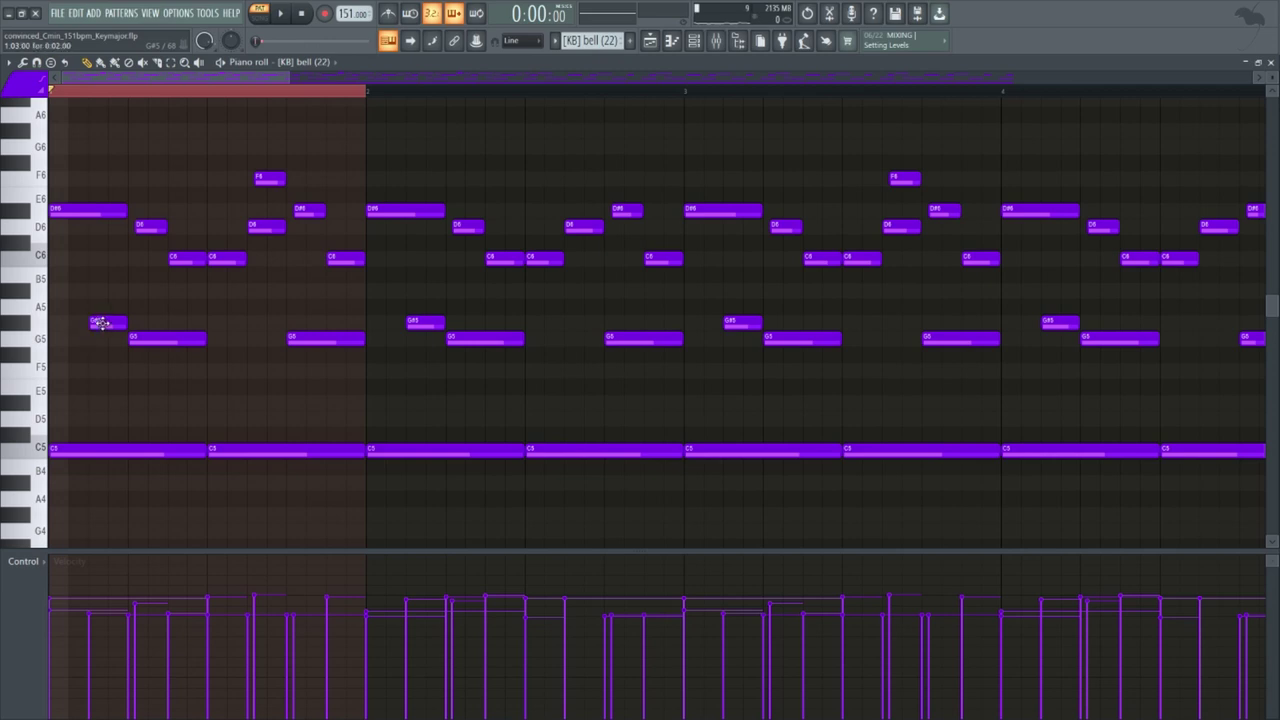
# Single out the G#5, G5 and C5 notes in bar 1 to examine the lower part, and deselect them
pyautogui.moveTo(100, 323)
pyautogui.mouseDown()
pyautogui.moveTo(58, 323)
pyautogui.moveTo(116, 323)
pyautogui.moveTo(100, 323)
pyautogui.mouseUp()
pyautogui.moveTo(206, 334); pyautogui.dragTo(48, 480)
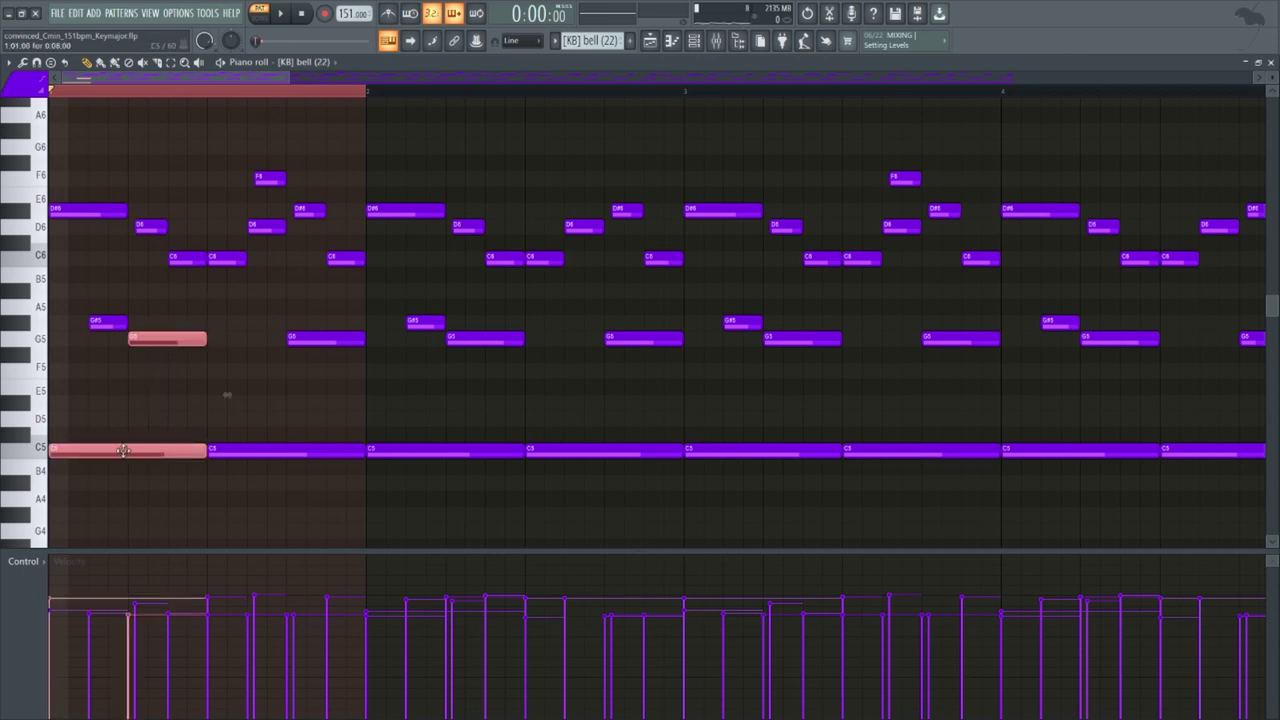
pyautogui.moveTo(123, 455); pyautogui.dragTo(281, 466)
pyautogui.click(276, 308)
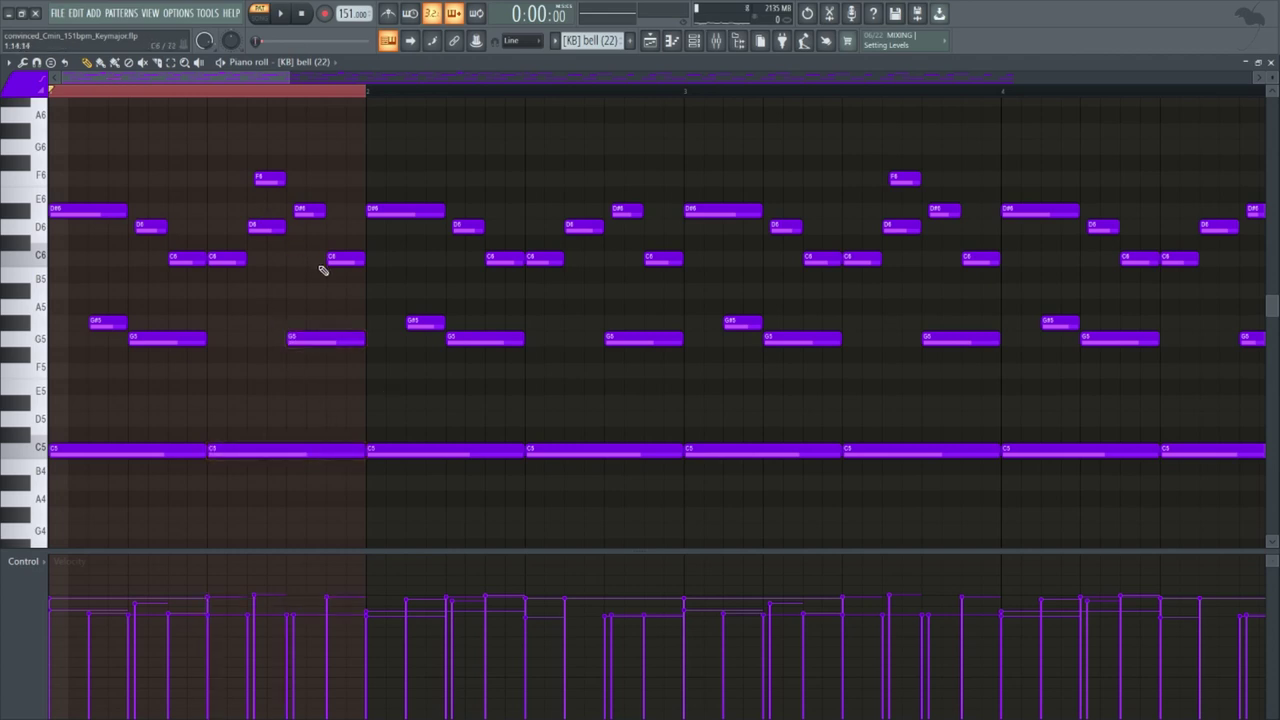
# Try bar 1 without its F6 and second D#6 notes by deleting and auditioning, and undo the deletion
pyautogui.moveTo(335, 281); pyautogui.dragTo(224, 157)
pyautogui.keyDown('ctrl'); pyautogui.click(312, 177); pyautogui.keyUp('ctrl')
pyautogui.moveTo(309, 219); pyautogui.dragTo(265, 156)
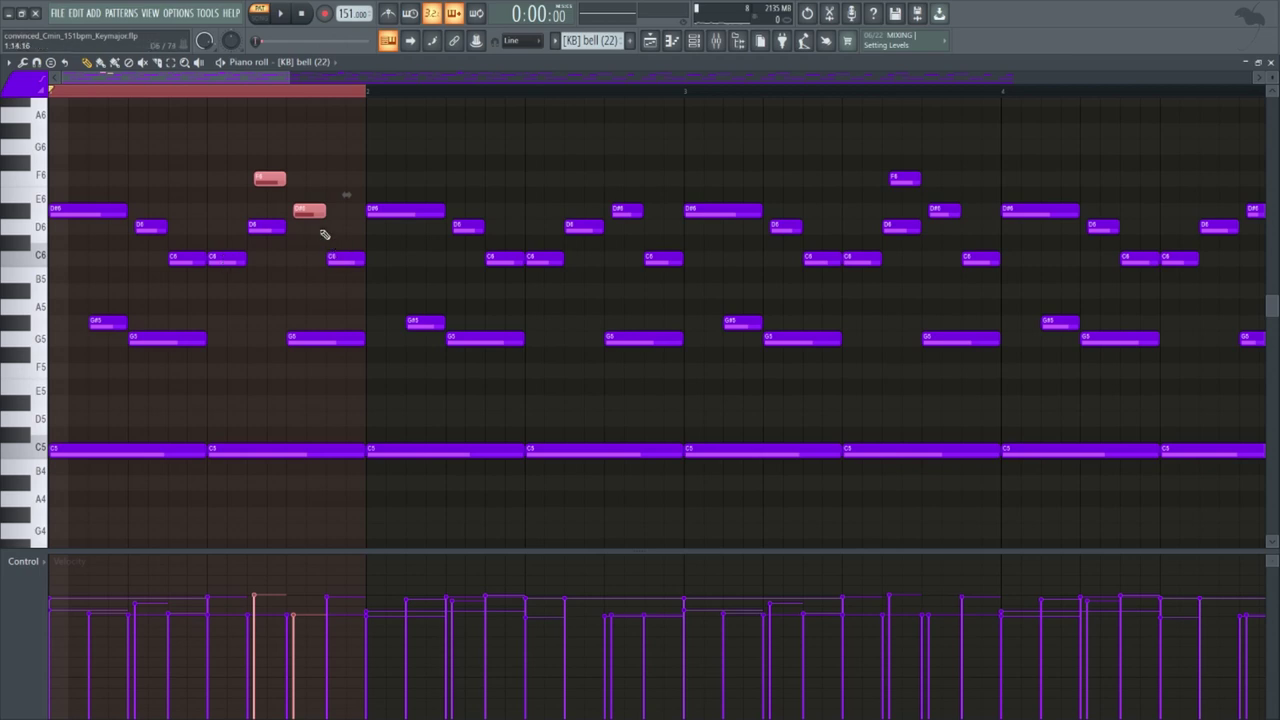
pyautogui.rightClick(310, 211)
pyautogui.rightClick(283, 185)
pyautogui.press('space')
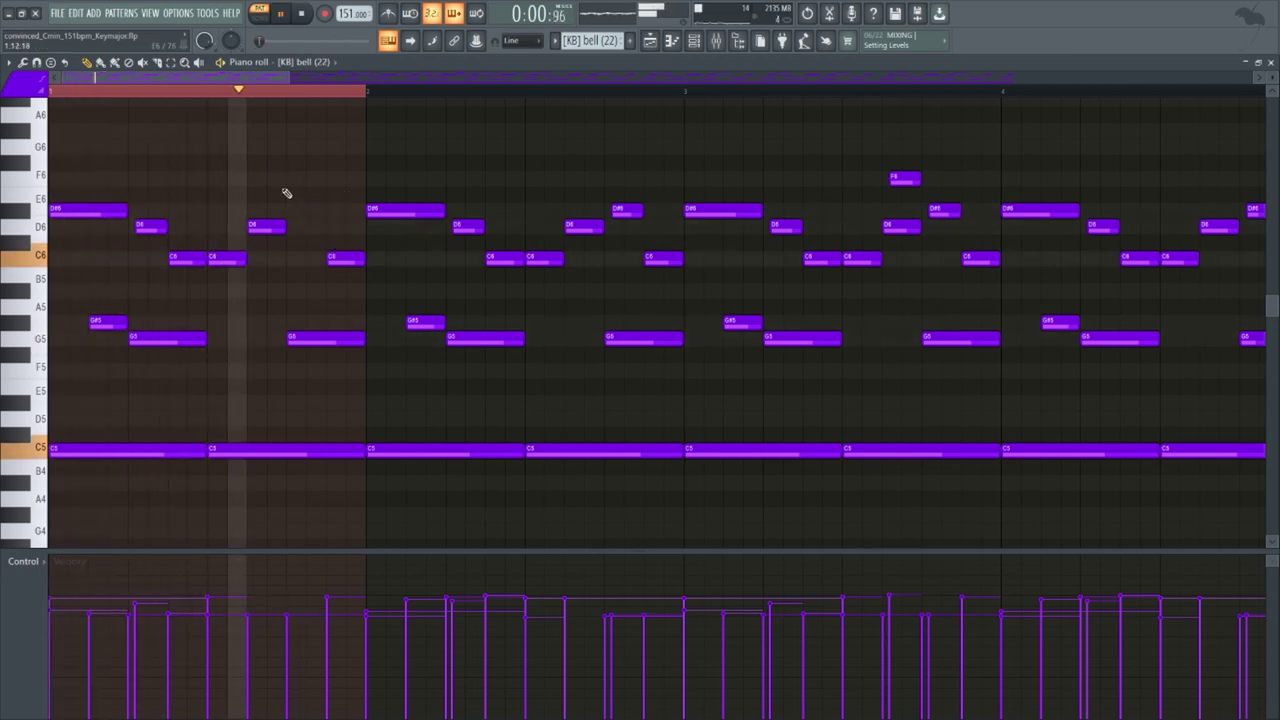
pyautogui.press('space')
pyautogui.hotkey('ctrl', 'z')
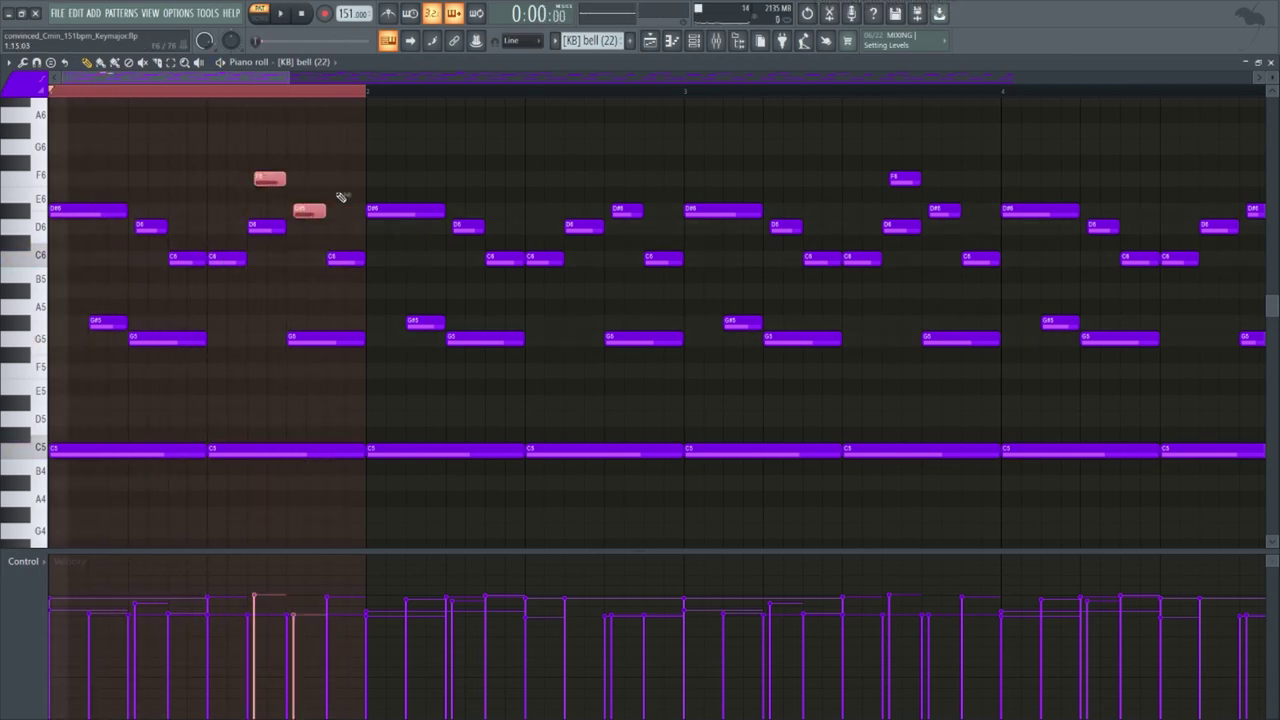
pyautogui.hotkey('alt', 's')
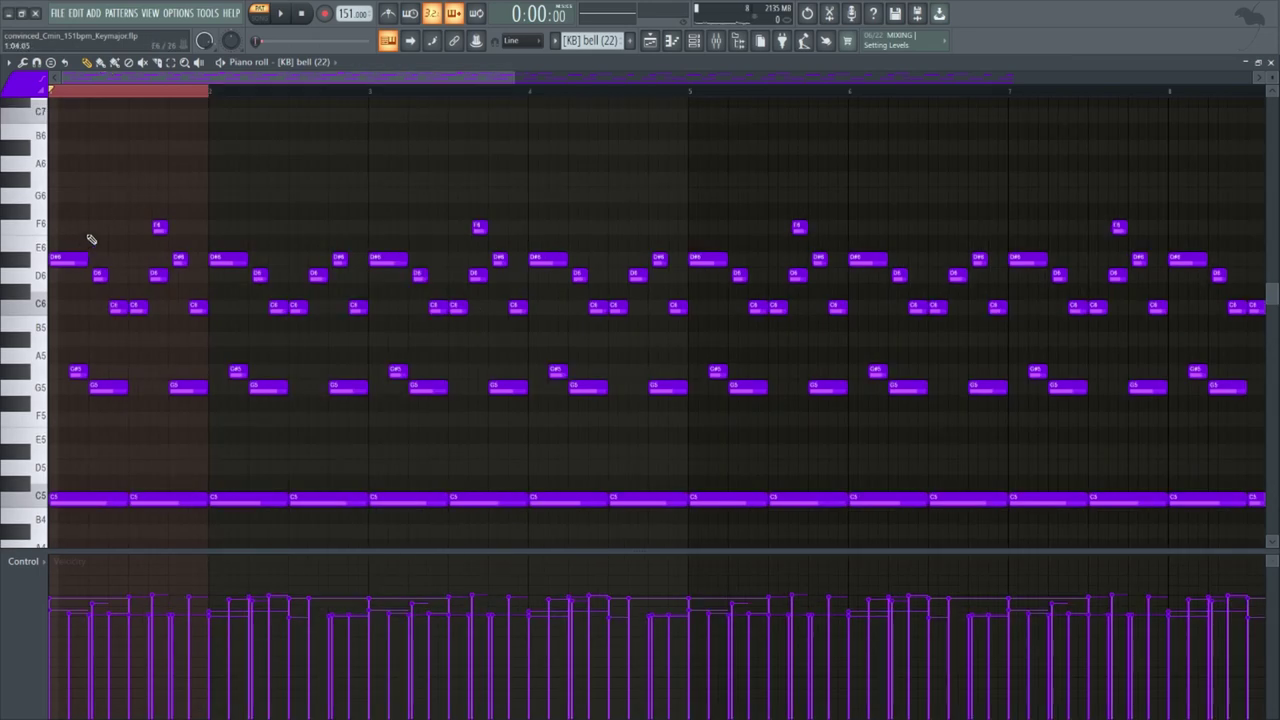
# Copy the bar 1 notes onto bar 2, and duplicate the two-bar phrase of bars 1–2 up to bars 7–8
pyautogui.moveTo(204, 211); pyautogui.dragTo(50, 540)
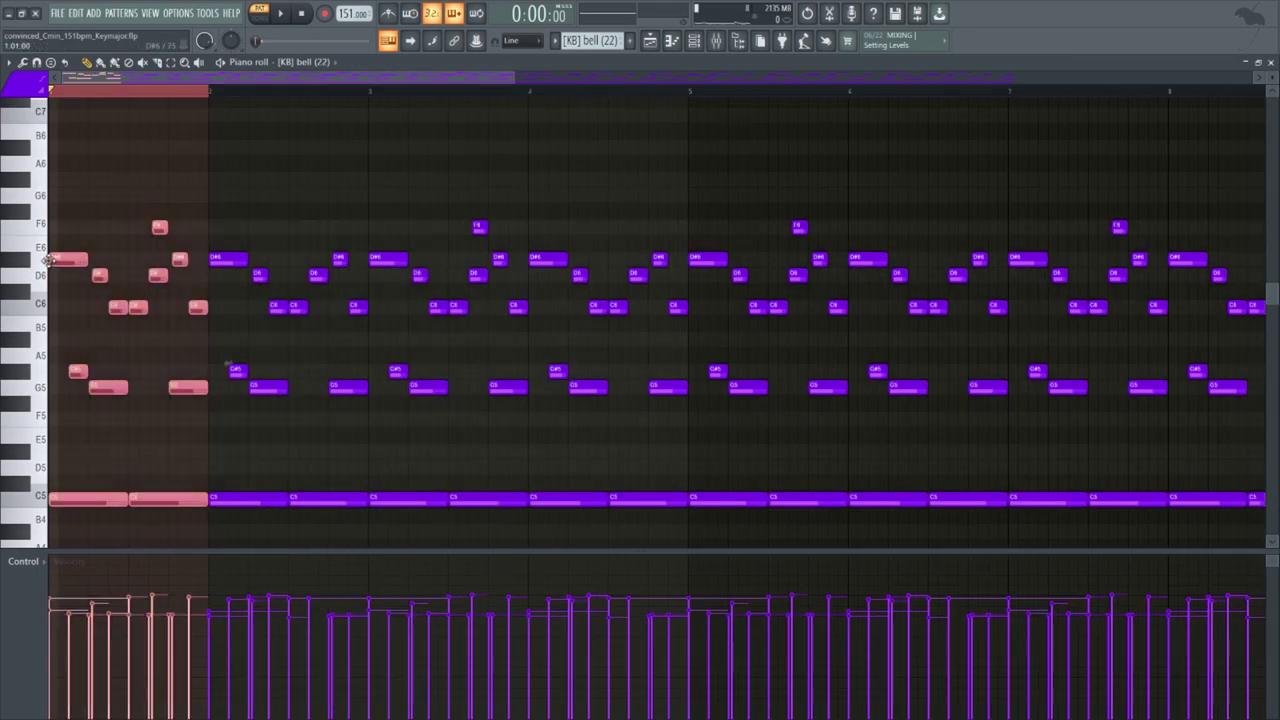
pyautogui.moveTo(50, 262); pyautogui.dragTo(212, 273)
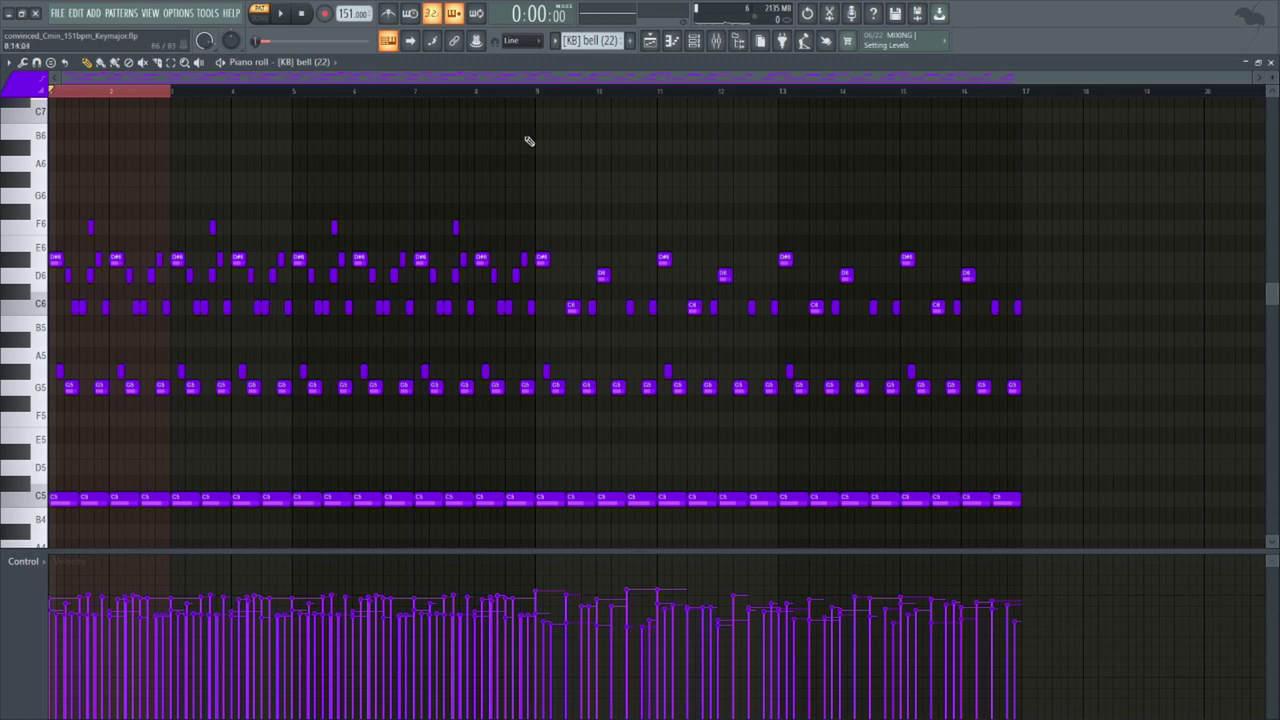
pyautogui.moveTo(529, 124); pyautogui.dragTo(69, 512)
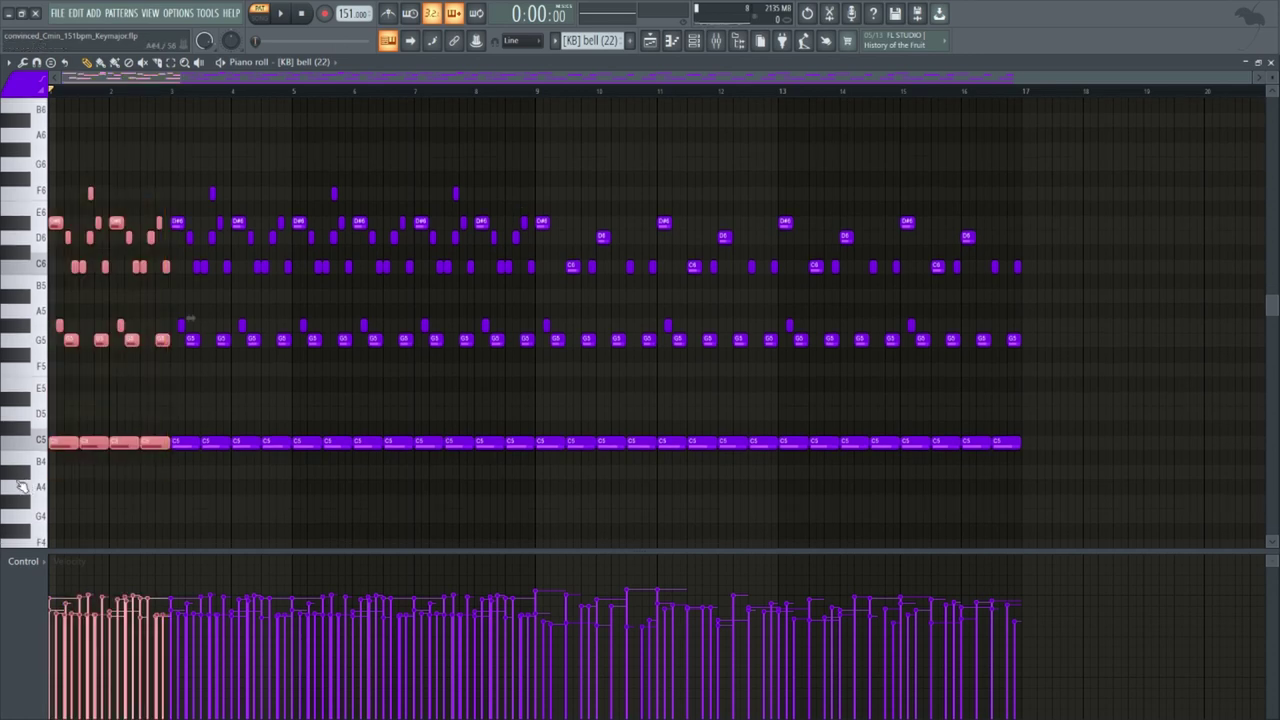
pyautogui.moveTo(54, 223); pyautogui.dragTo(415, 255)
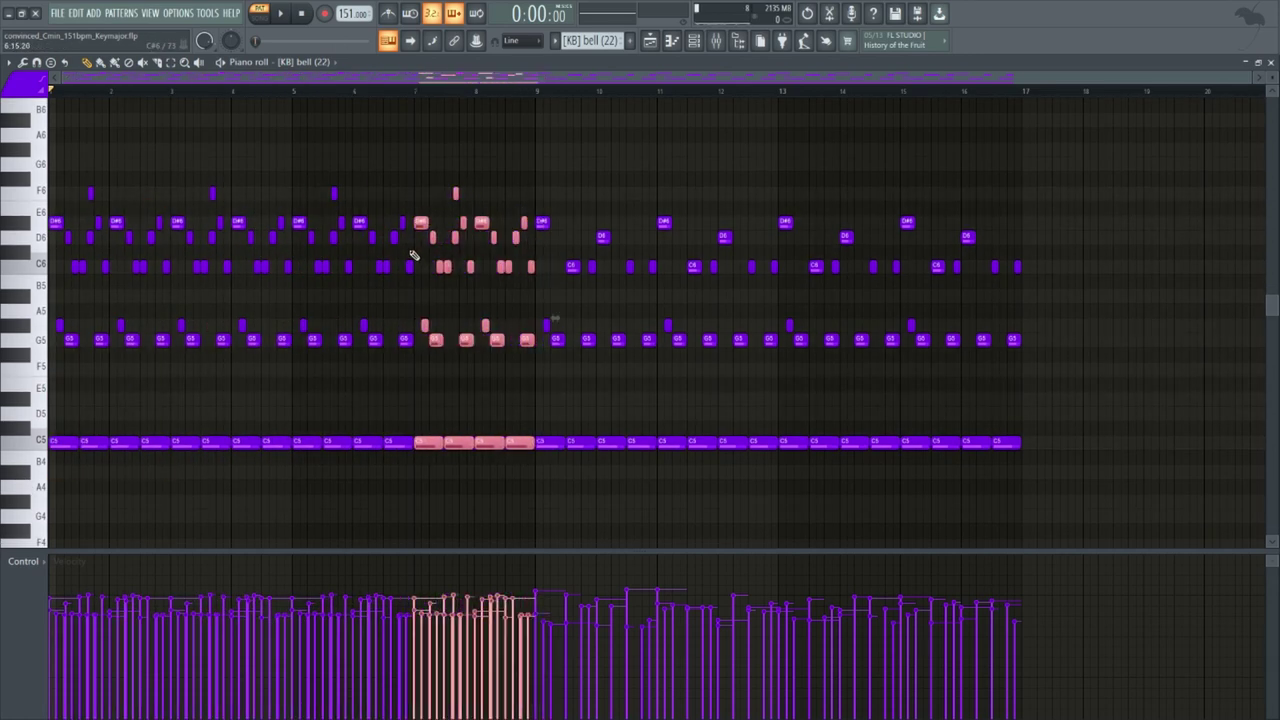
pyautogui.keyDown('ctrl'); pyautogui.click(547, 178); pyautogui.keyUp('ctrl')
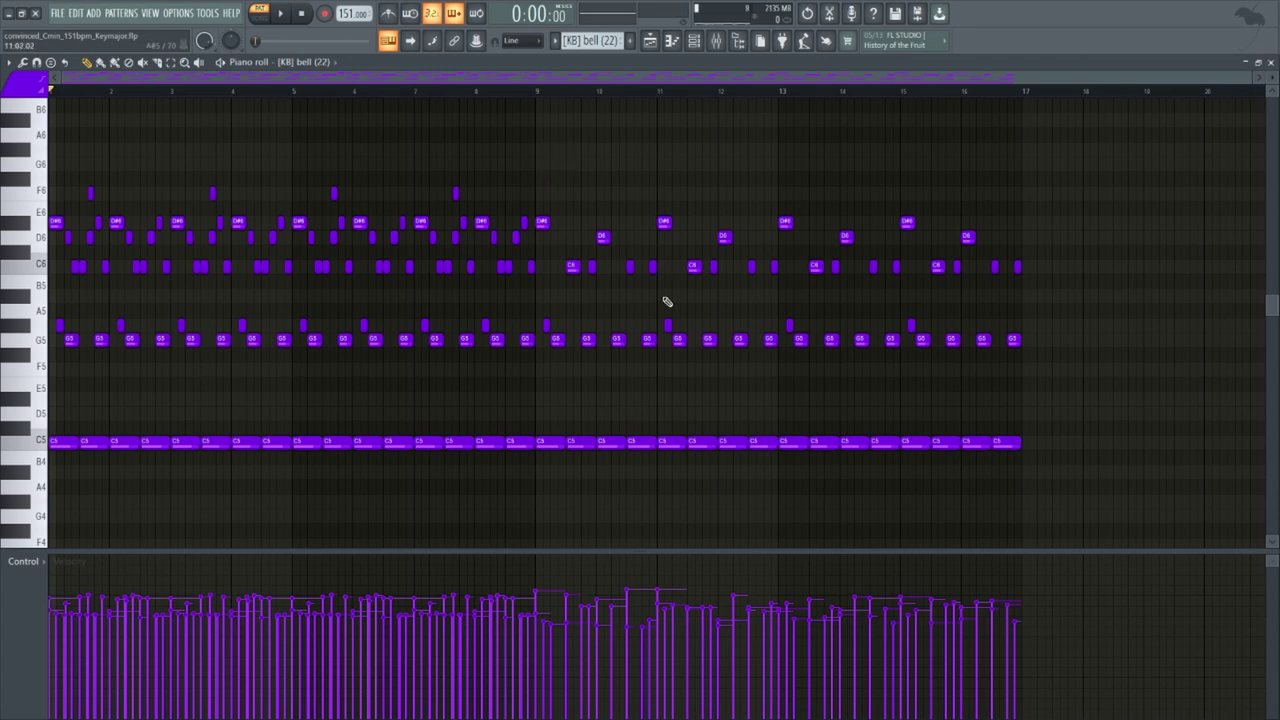
# Randomize the velocity and pan levels of the bell notes with the piano roll randomizer
pyautogui.hotkey('alt', 'r')
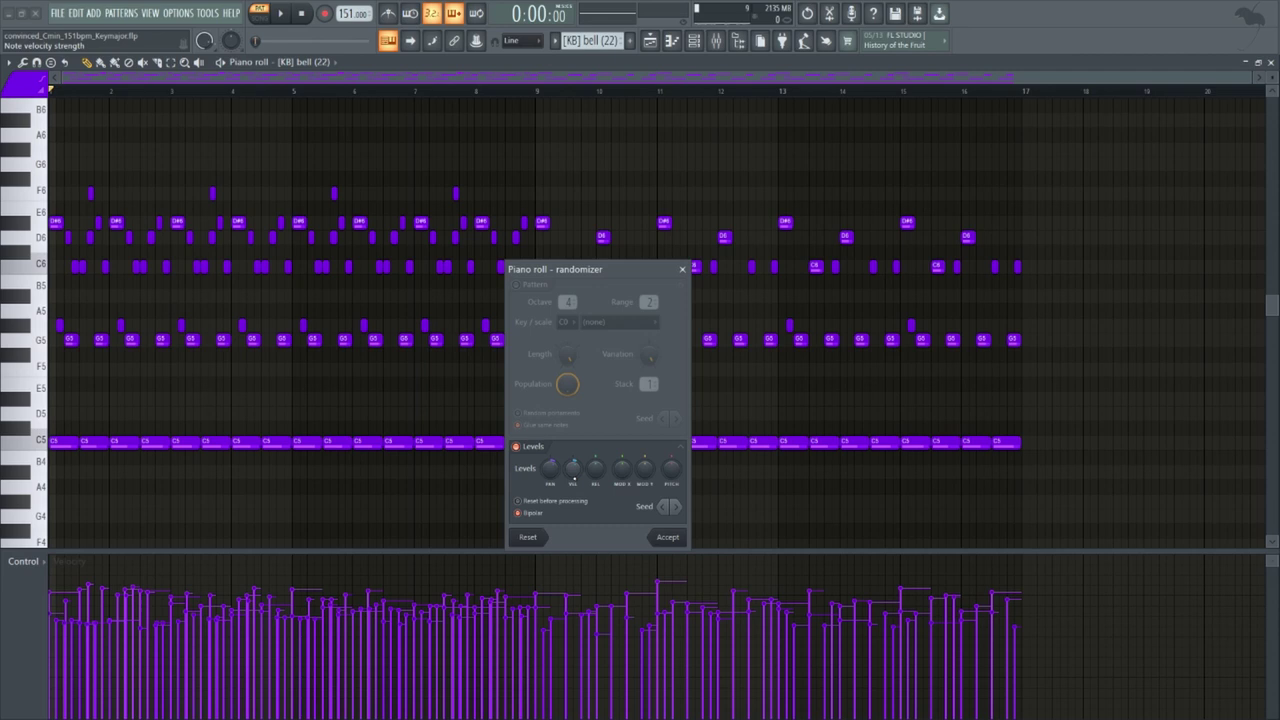
pyautogui.moveTo(550, 469); pyautogui.dragTo(550, 464)
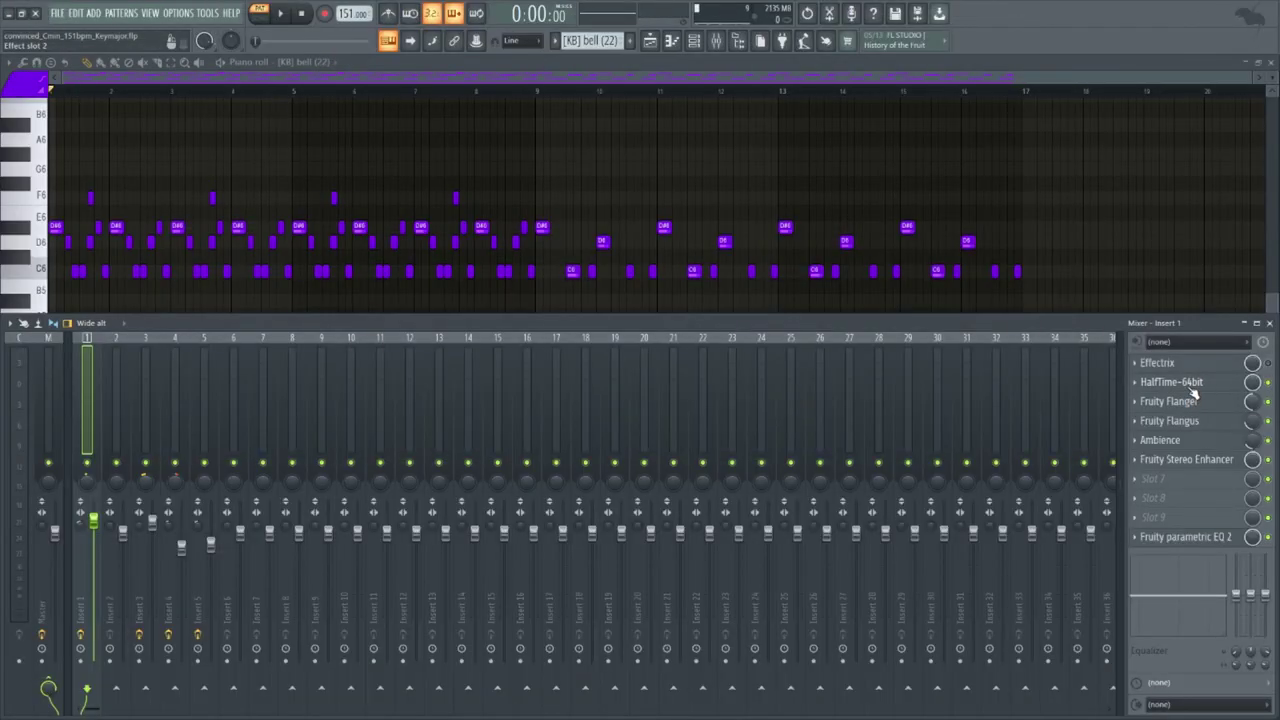
# Review the HalfTime-64bit settings on mixer Insert 1 and play the bell pattern through the effect chain
pyautogui.click(1190, 386)
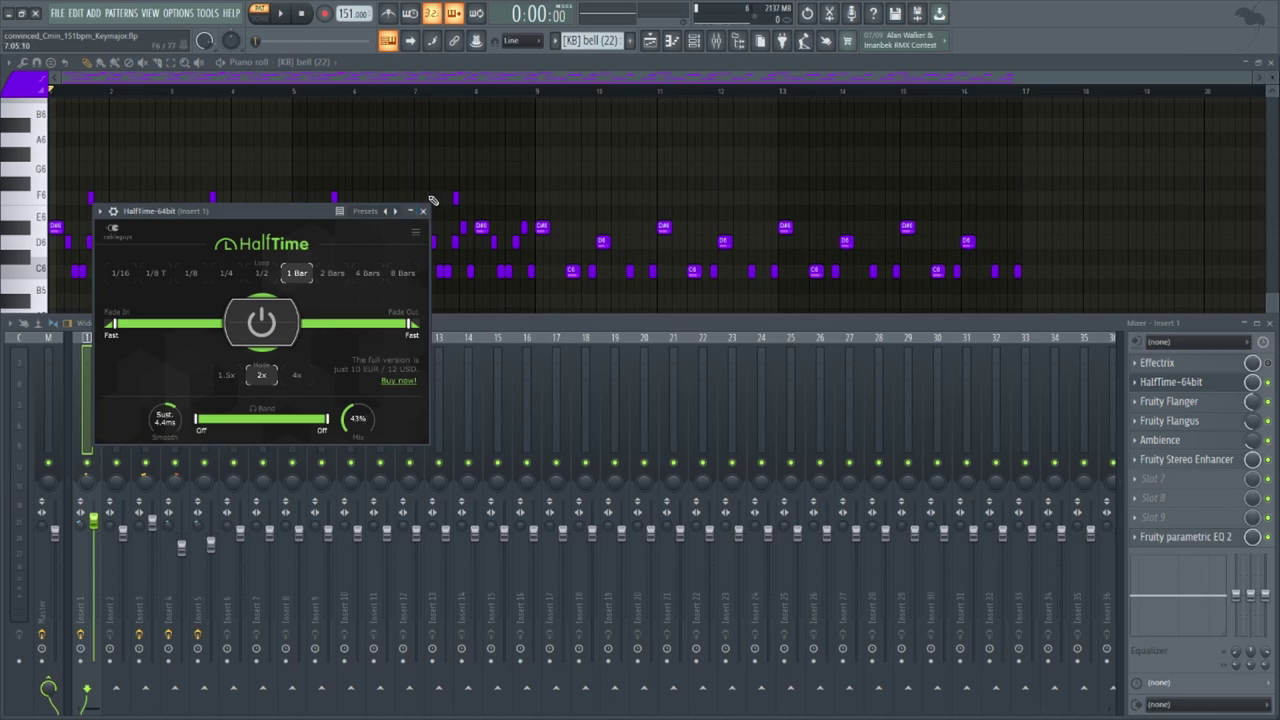
pyautogui.click(423, 211)
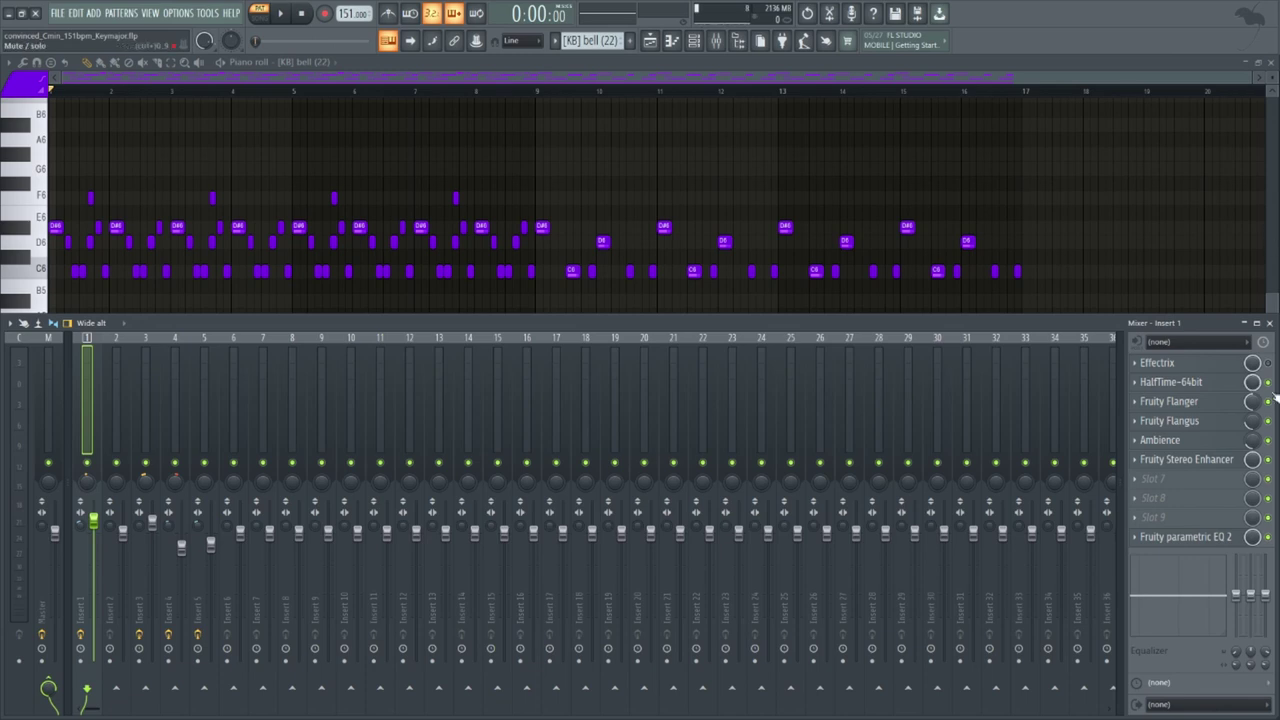
pyautogui.press('space')
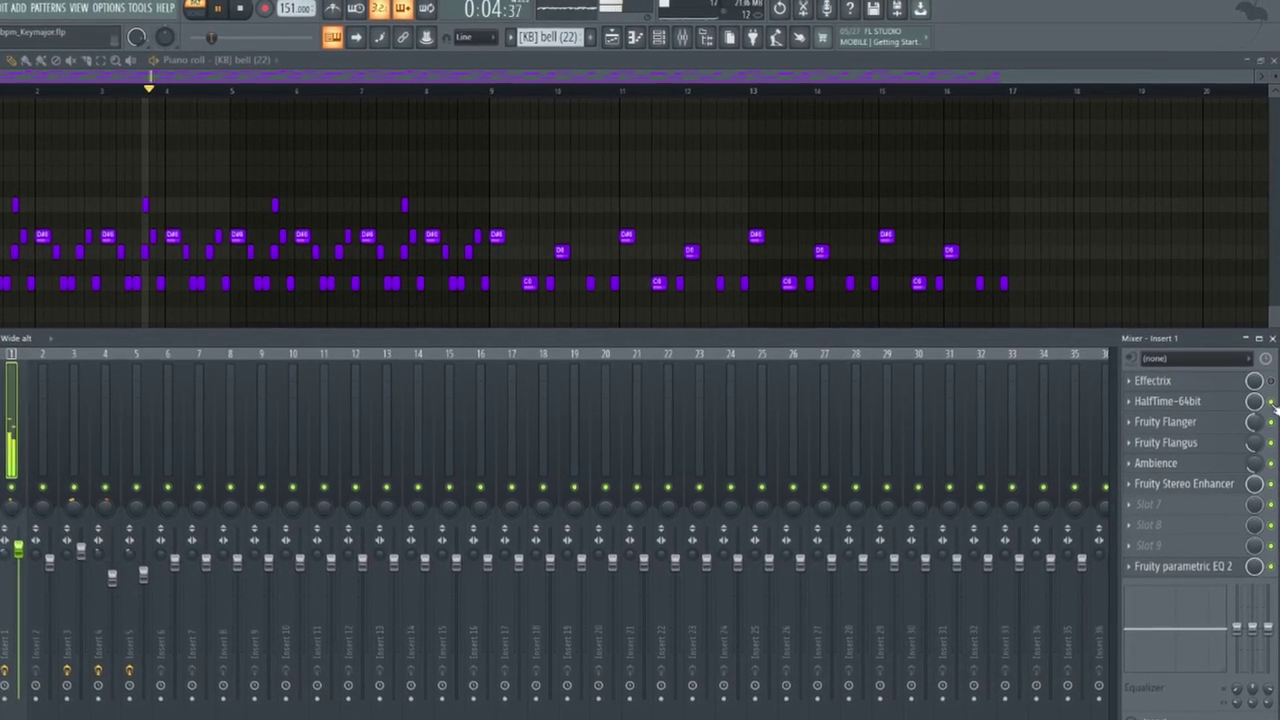
pyautogui.press('space')
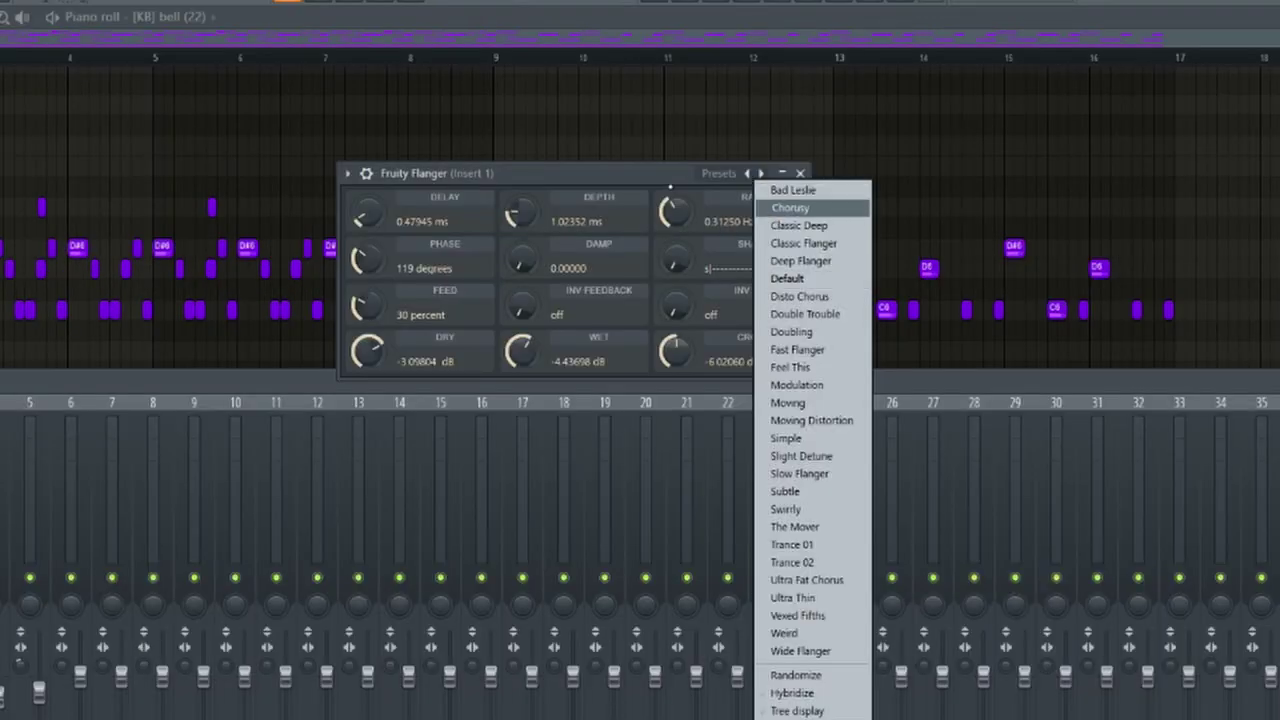
# Check the Fruity Flanger presets, including Choruty, and those of Fruity Flangus on Insert 1
pyautogui.click(670, 188)
pyautogui.click(800, 174)
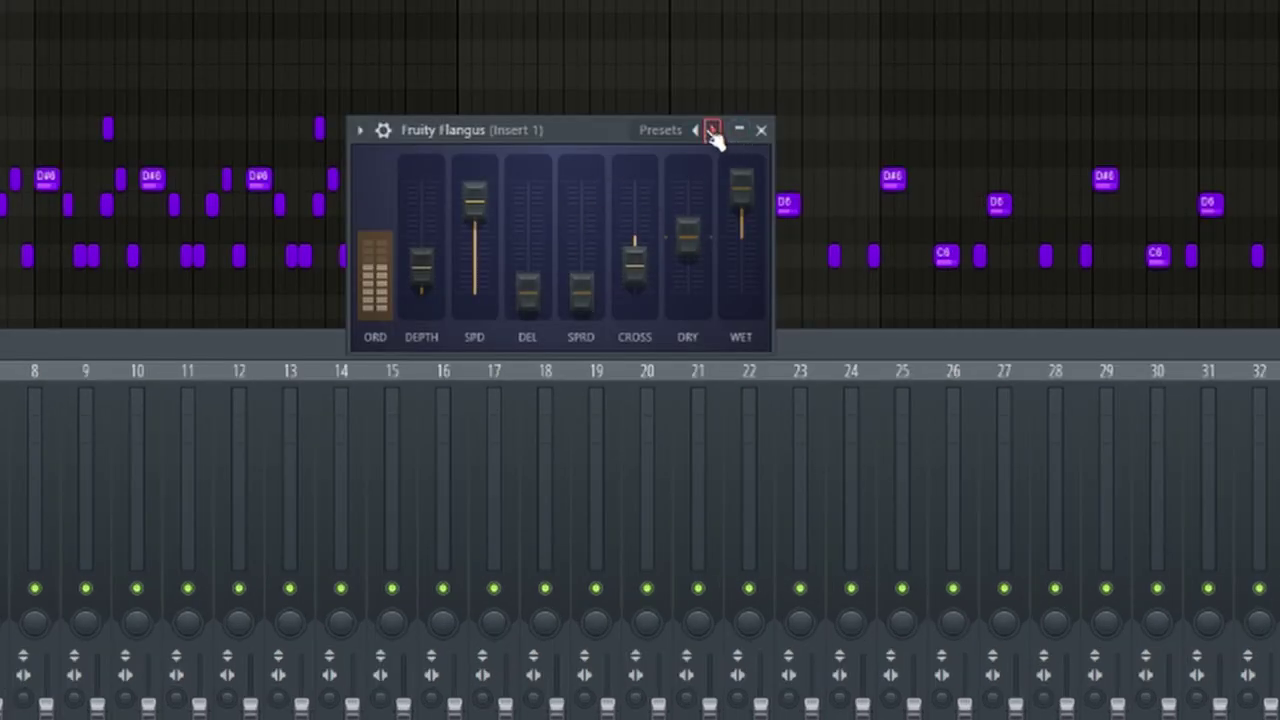
pyautogui.click(712, 130)
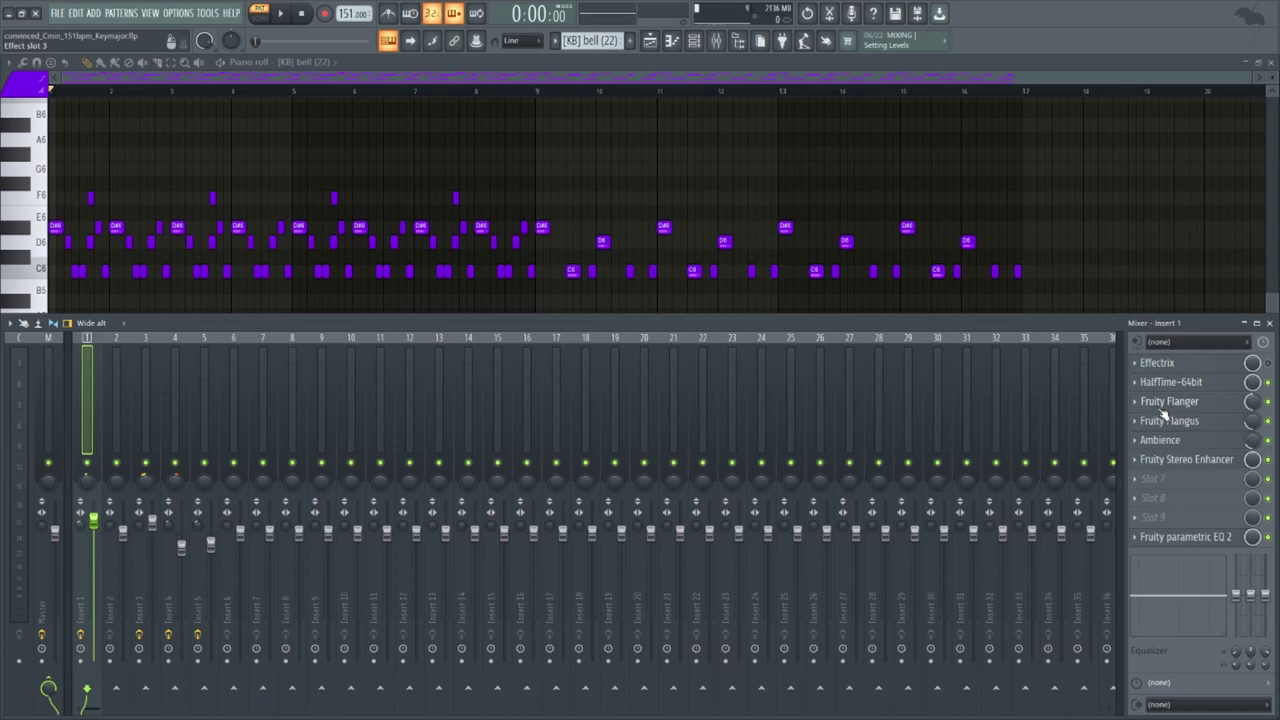
# Review the settings of Ambience, Fruity Stereo Enhancer and Fruity parametric EQ 2 on Insert 1
pyautogui.click(1192, 447)
pyautogui.click(1192, 447)
pyautogui.click(1207, 462)
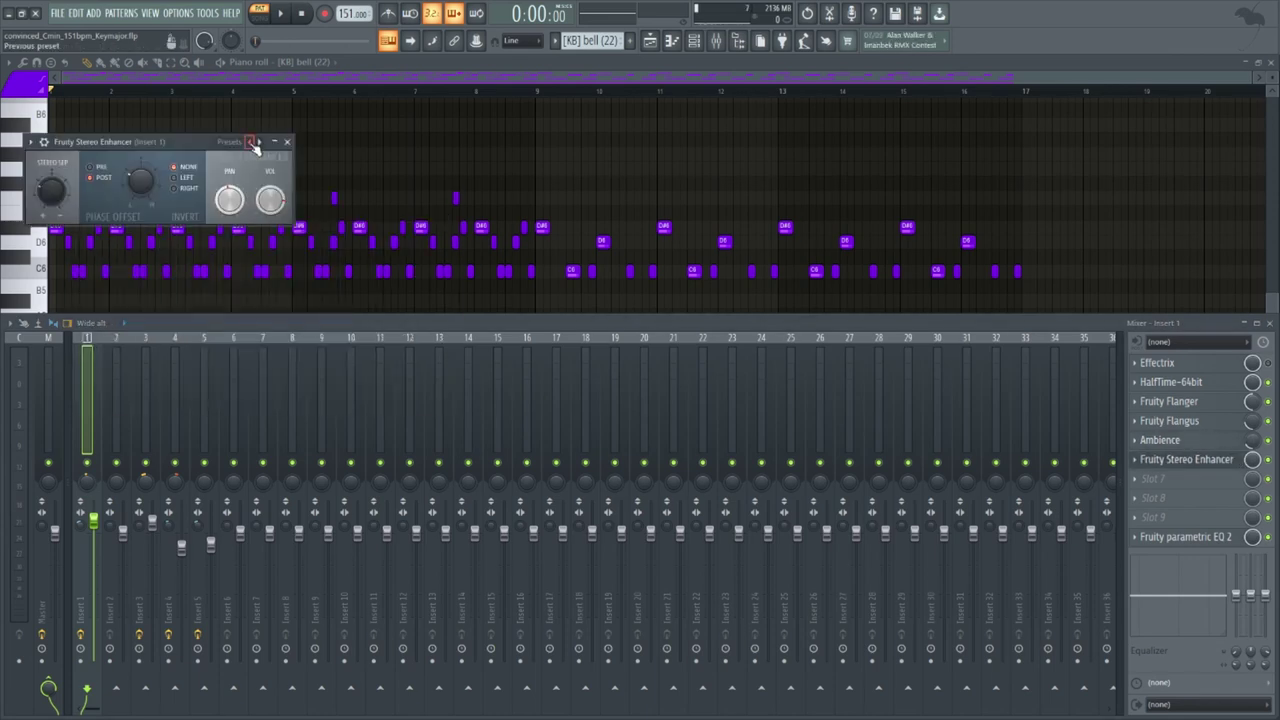
pyautogui.click(286, 142)
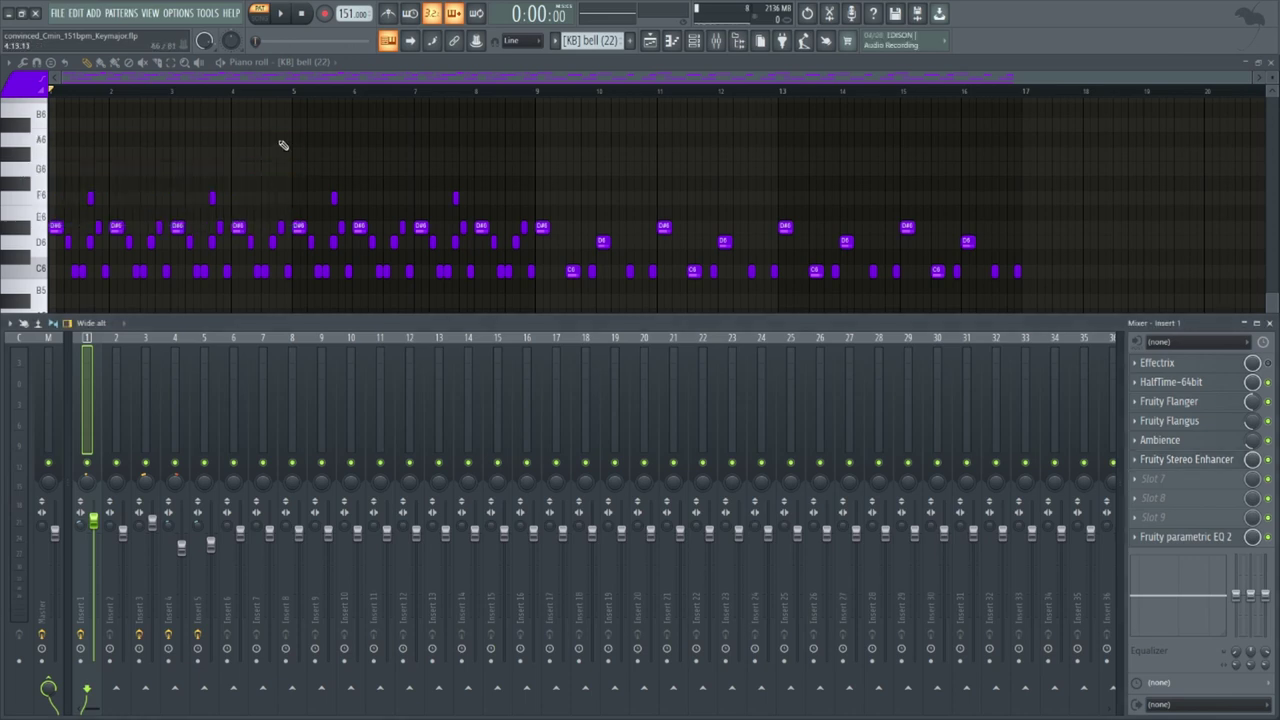
pyautogui.click(1152, 537)
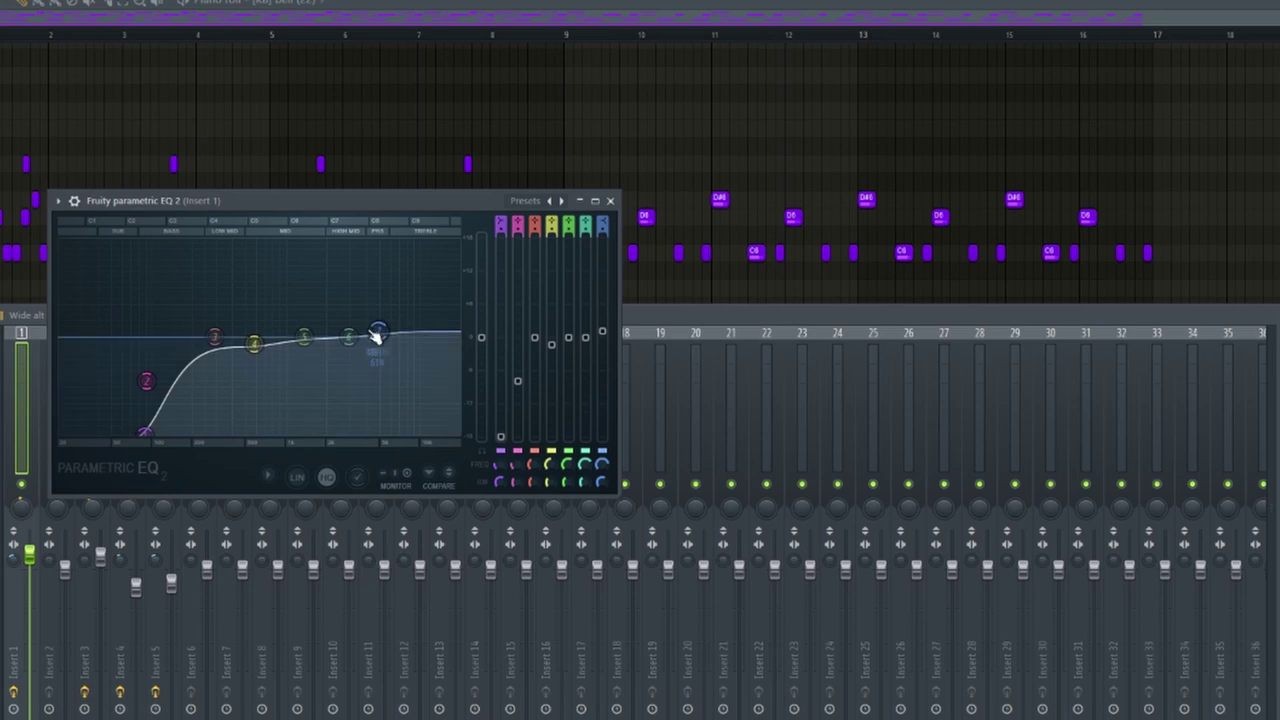
# Check the sample settings of the [KB] bell (11) channel
pyautogui.click(610, 200)
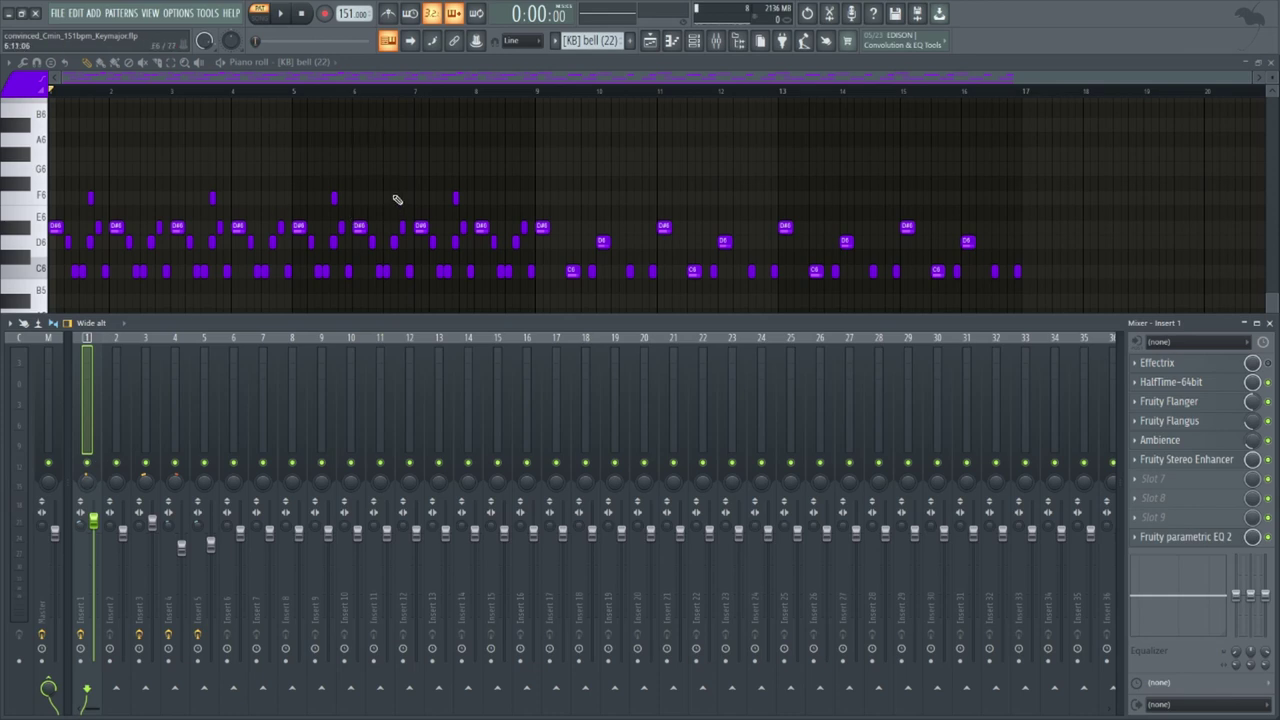
pyautogui.click(696, 42)
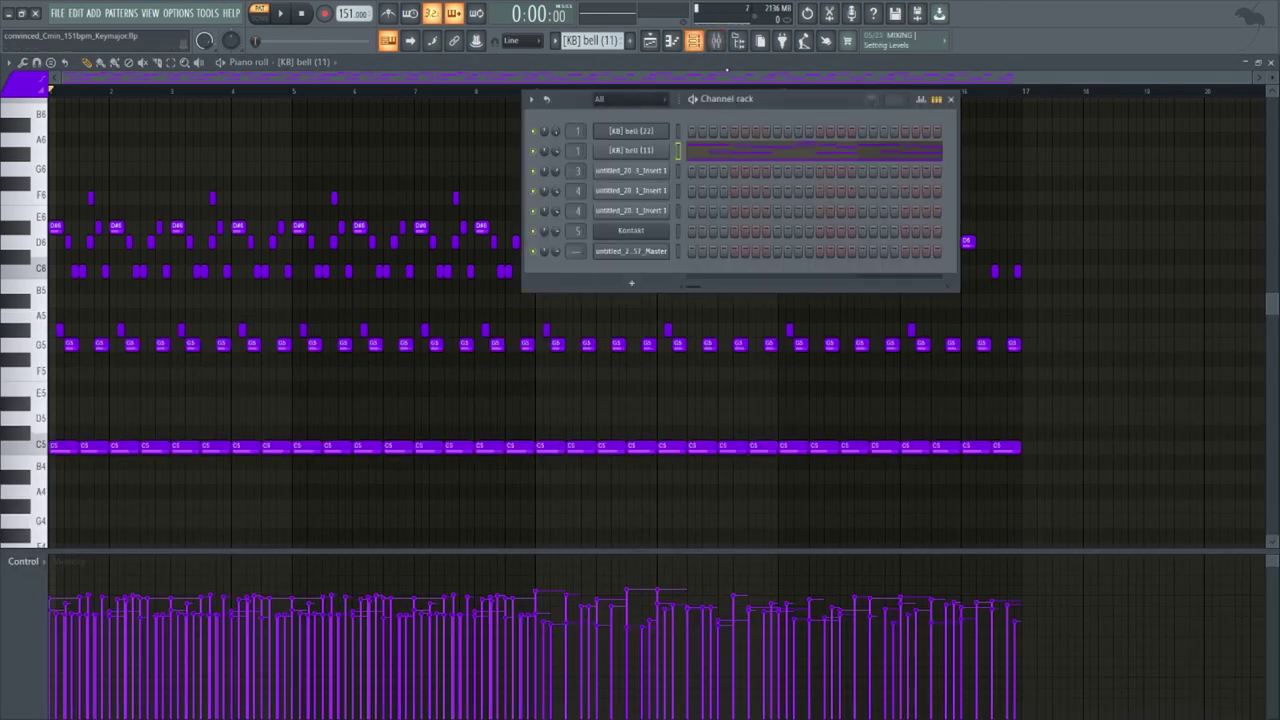
pyautogui.click(640, 151)
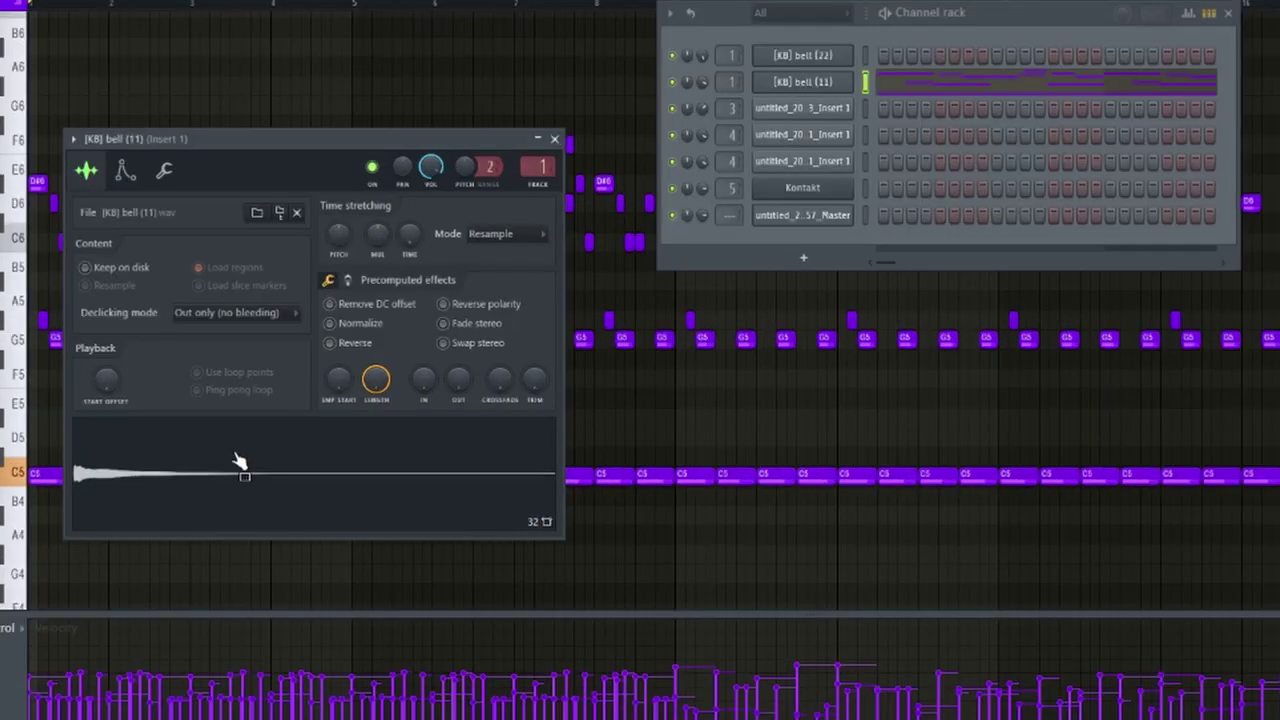
pyautogui.click(554, 138)
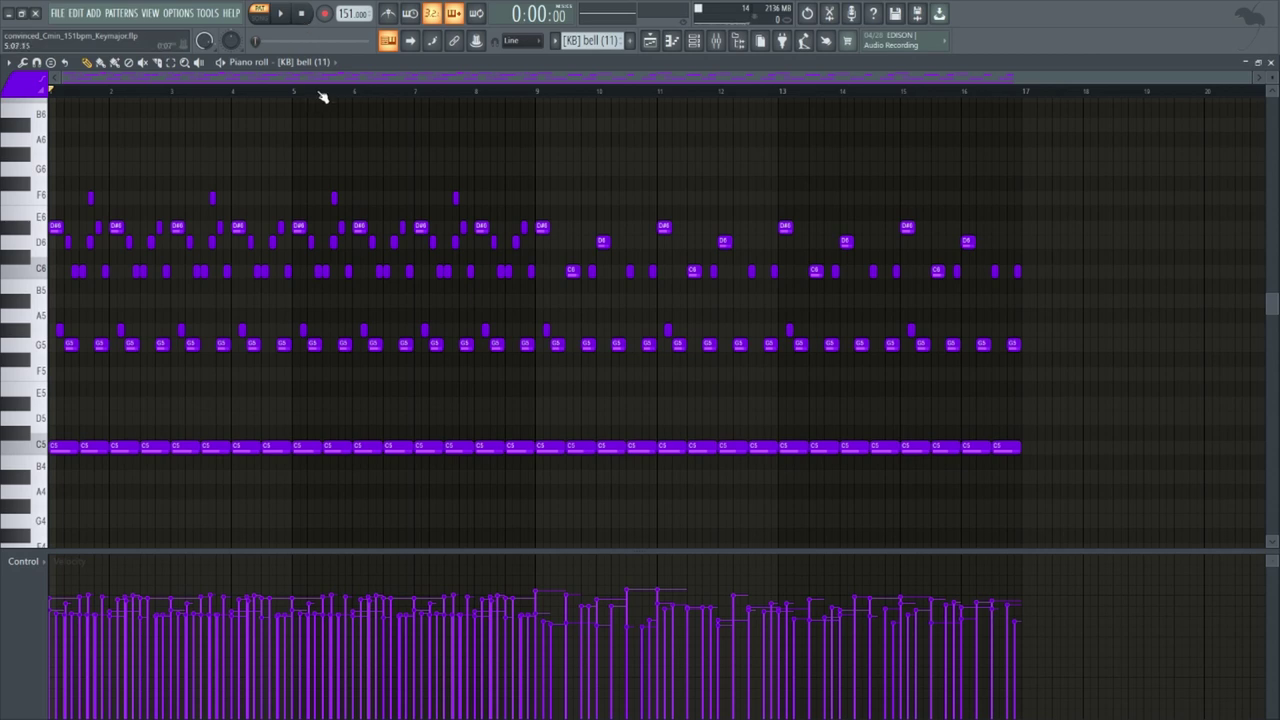
# Enable Effectrix on mixer Insert 1 and review its settings
pyautogui.click(716, 40)
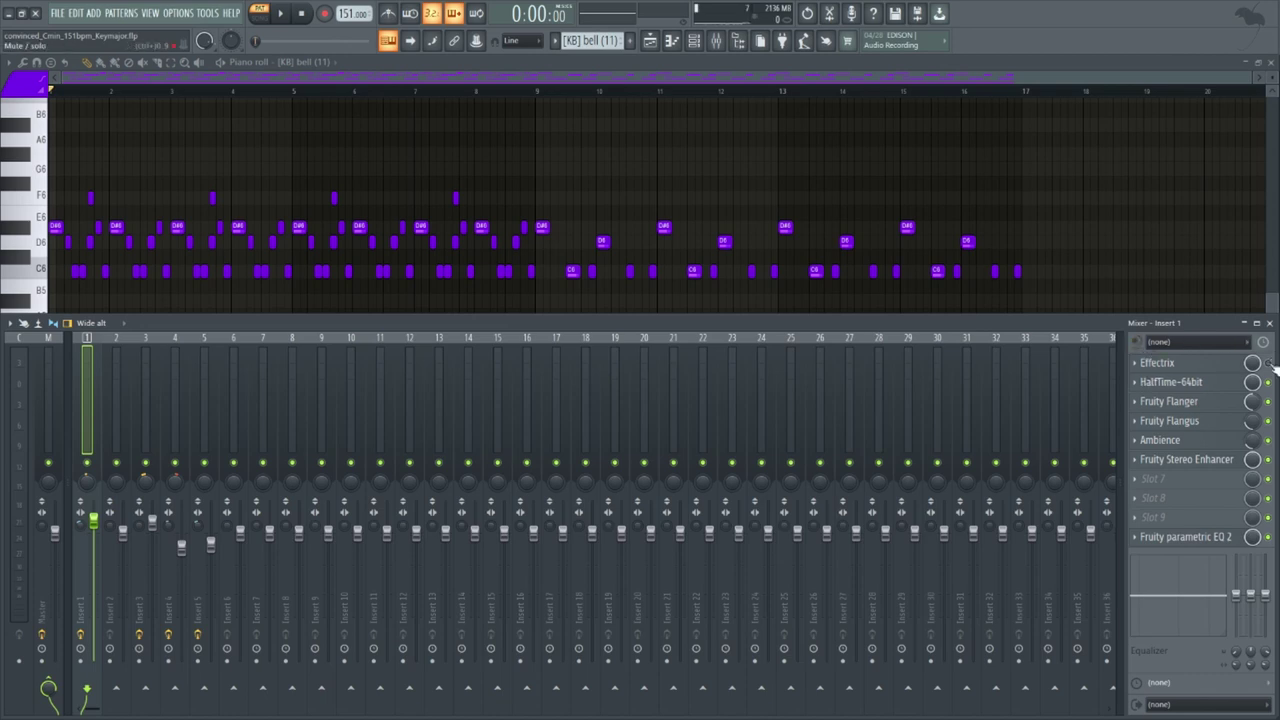
pyautogui.click(1165, 362)
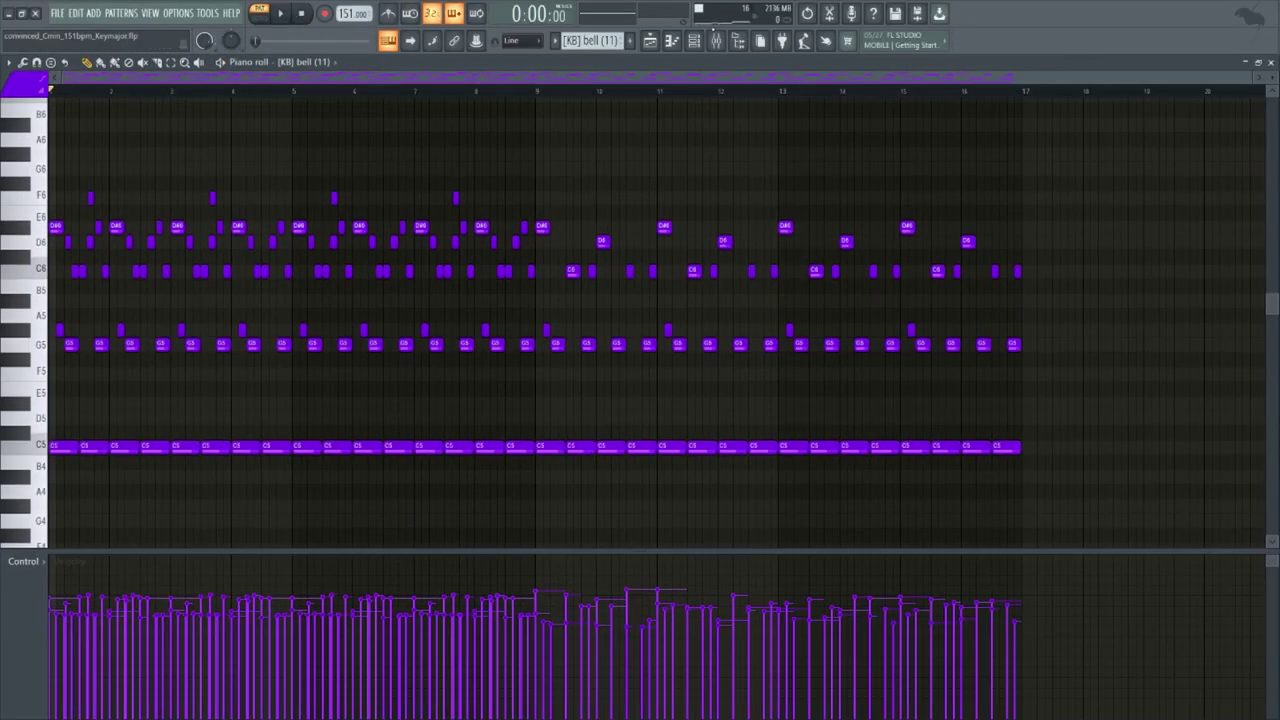
pyautogui.click(716, 40)
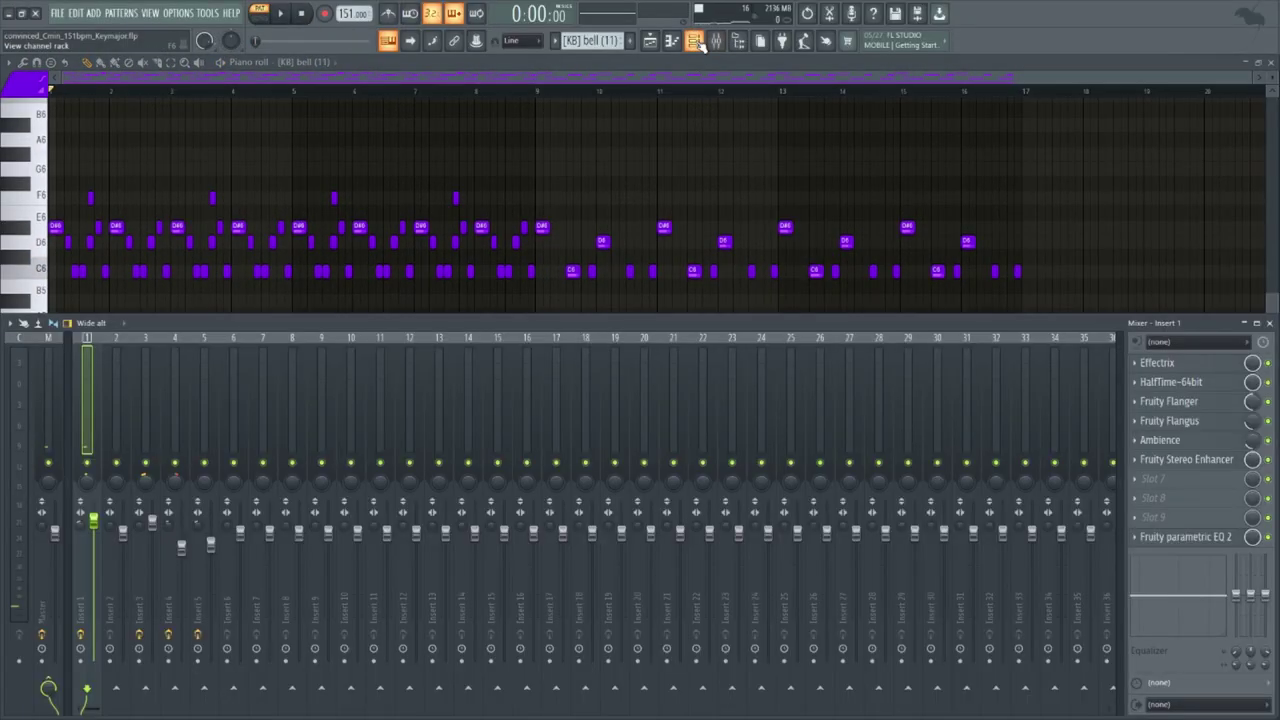
pyautogui.click(694, 40)
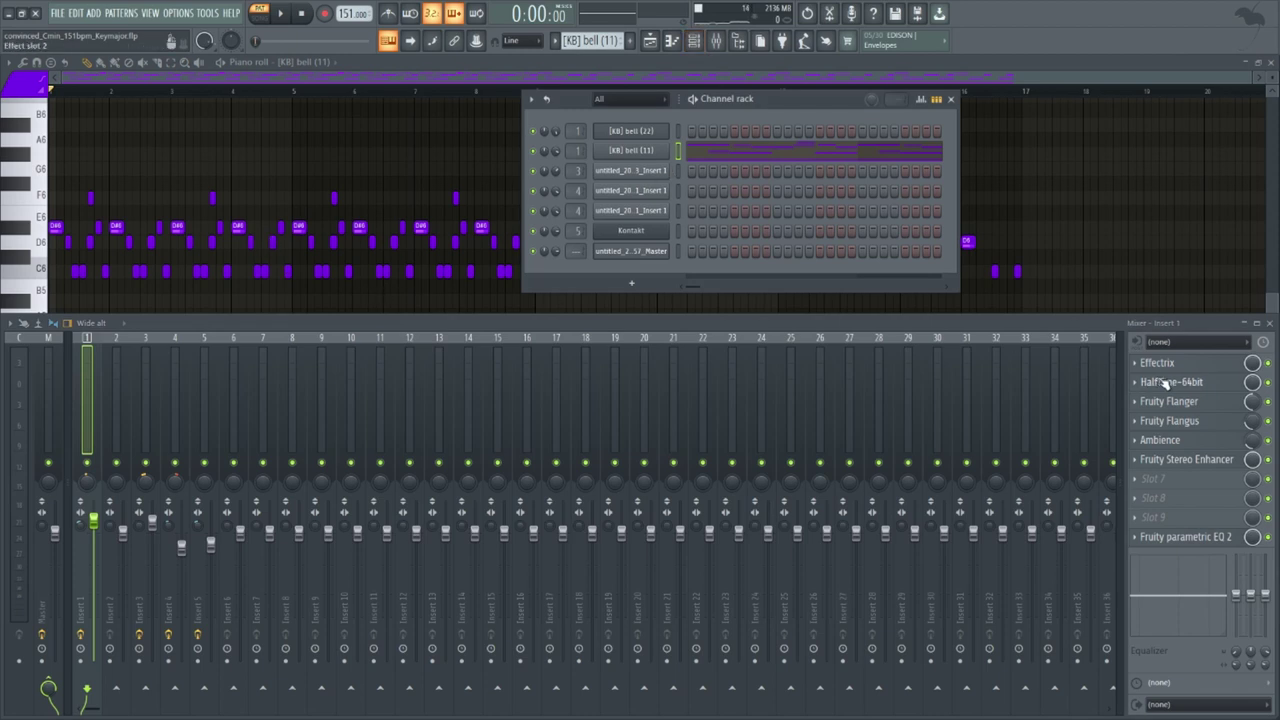
pyautogui.click(950, 99)
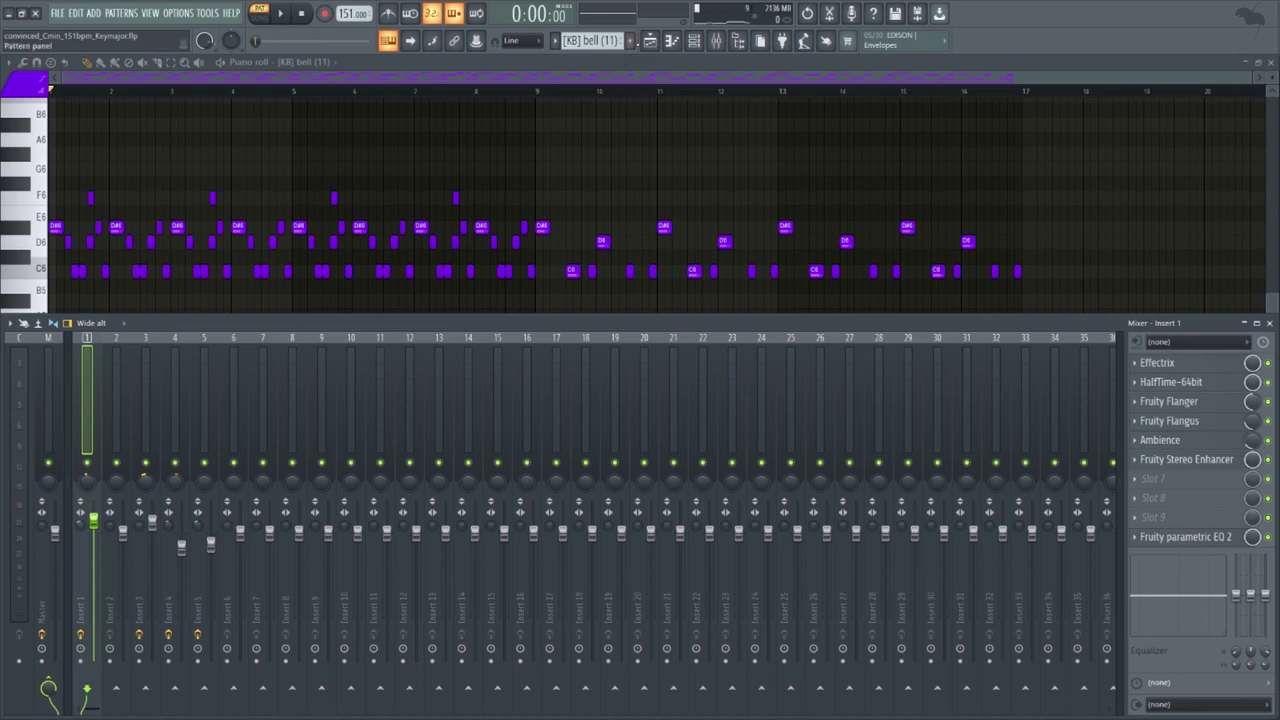
# Solo Track 4 in the playlist and check the sample settings of its audio clip within bars 1 to 17
pyautogui.click(649, 40)
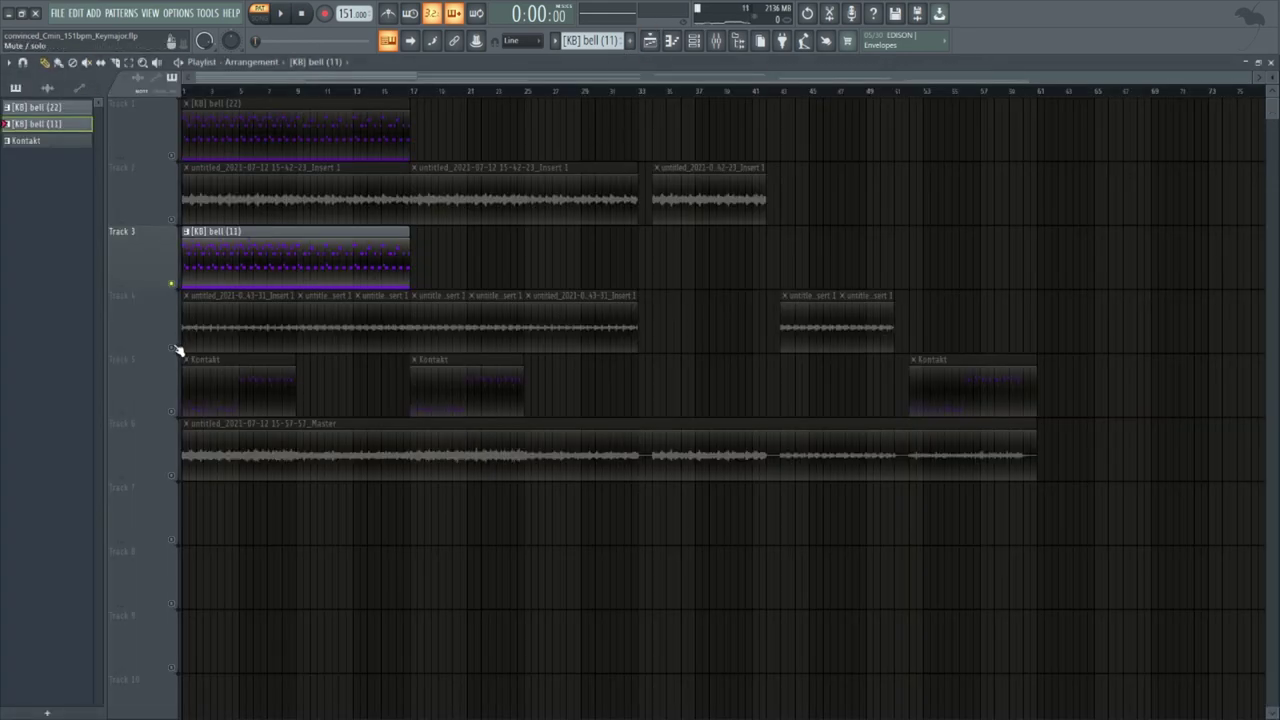
pyautogui.rightClick(173, 347)
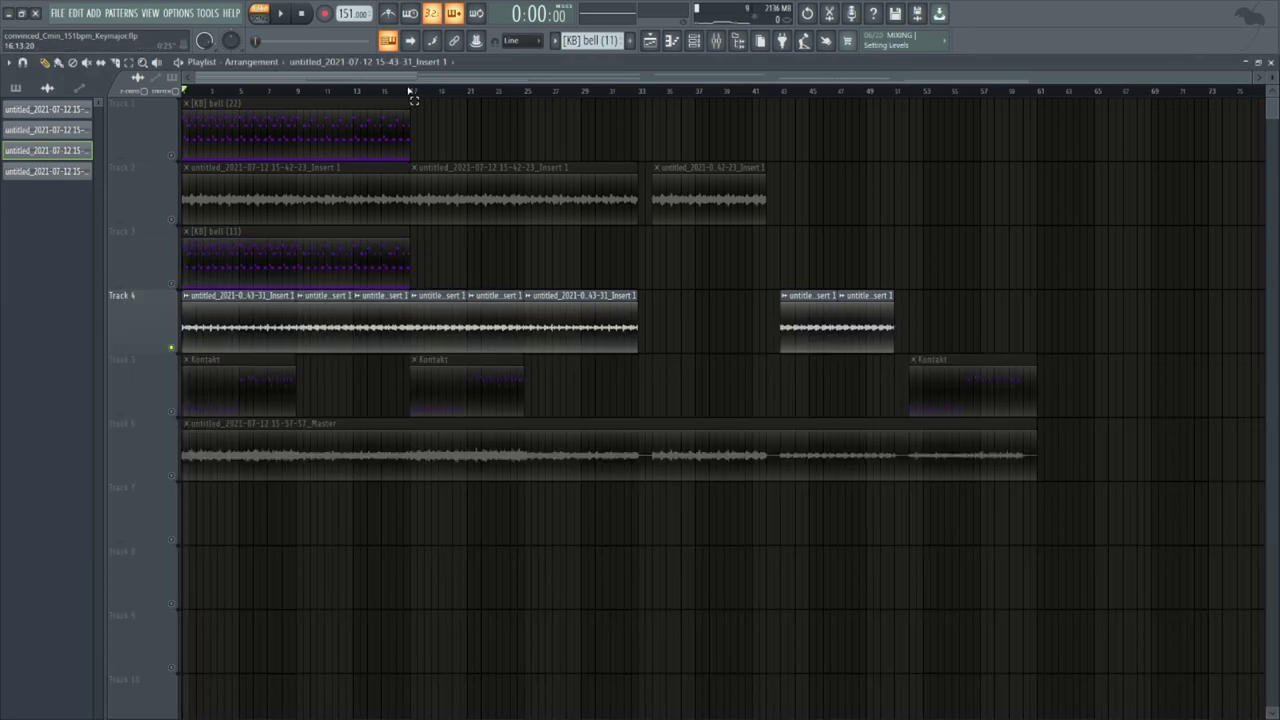
pyautogui.moveTo(183, 365); pyautogui.dragTo(417, 365)
pyautogui.doubleClick(270, 327)
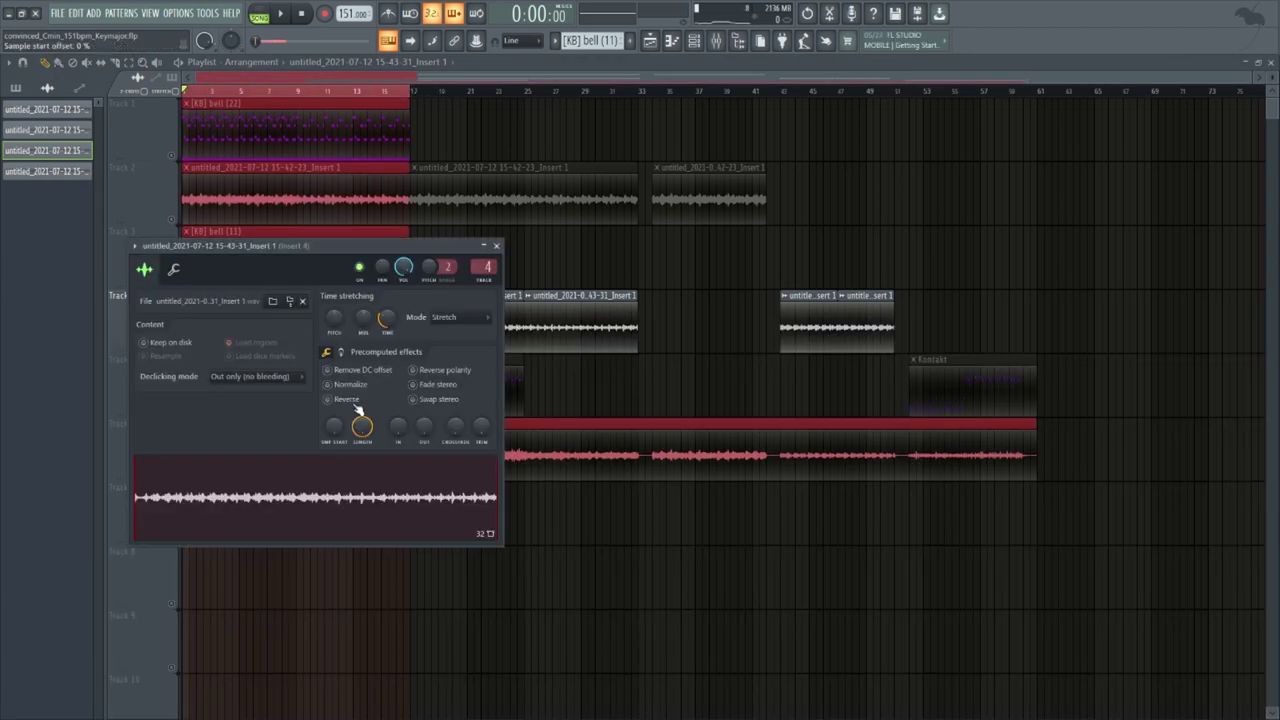
pyautogui.click(580, 254)
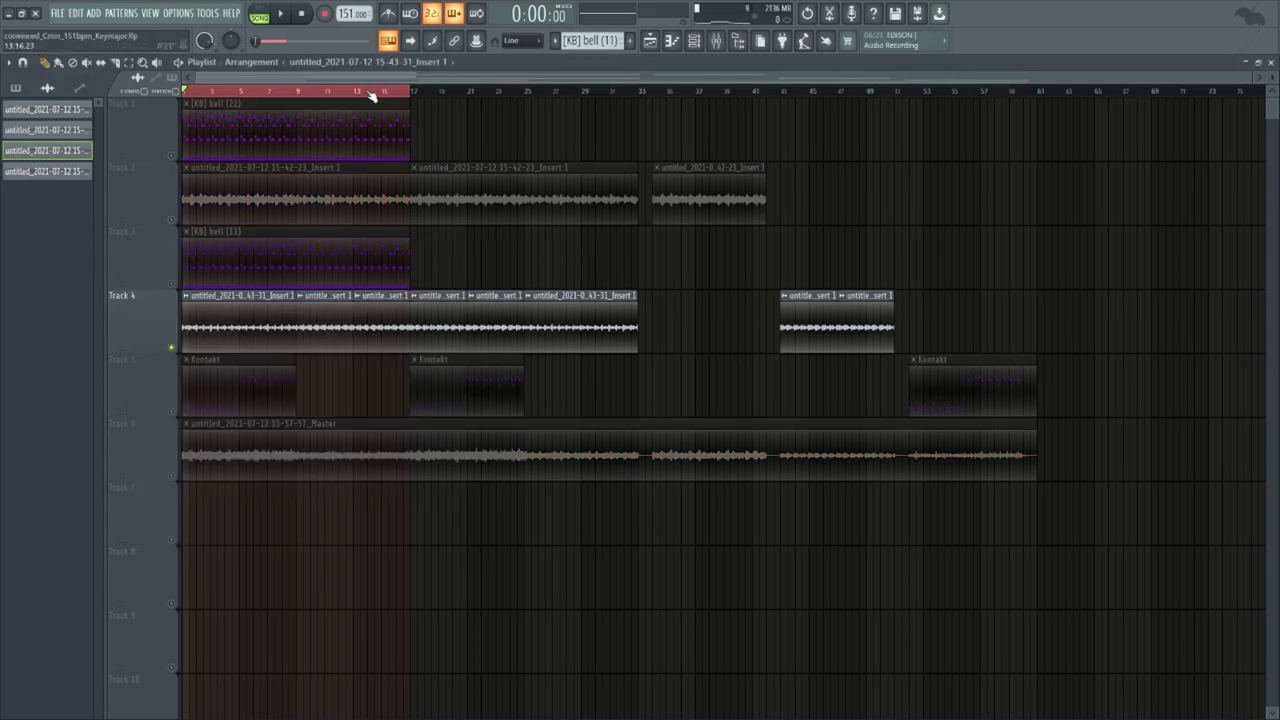
# Select bars 17 to 33 in the playlist and check the Reverse setting of the Track 4 sample there
pyautogui.moveTo(355, 93); pyautogui.dragTo(583, 117)
pyautogui.moveTo(583, 117); pyautogui.dragTo(579, 117)
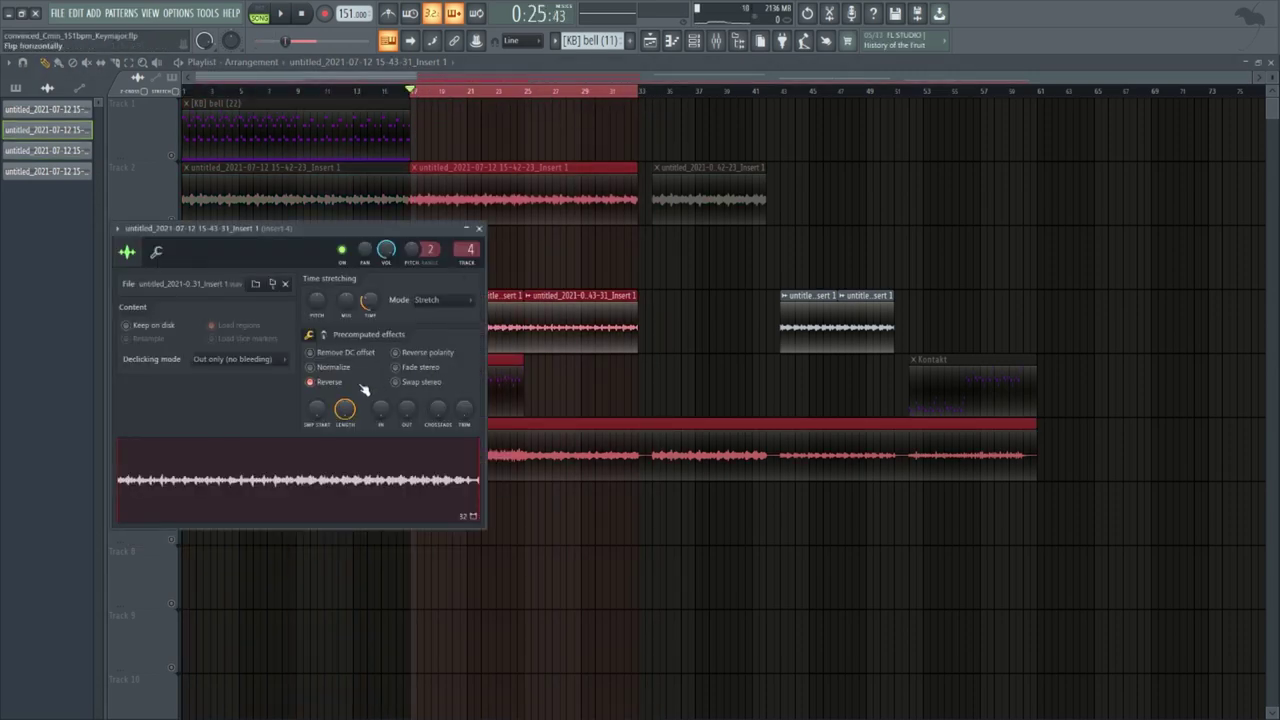
pyautogui.click(552, 270)
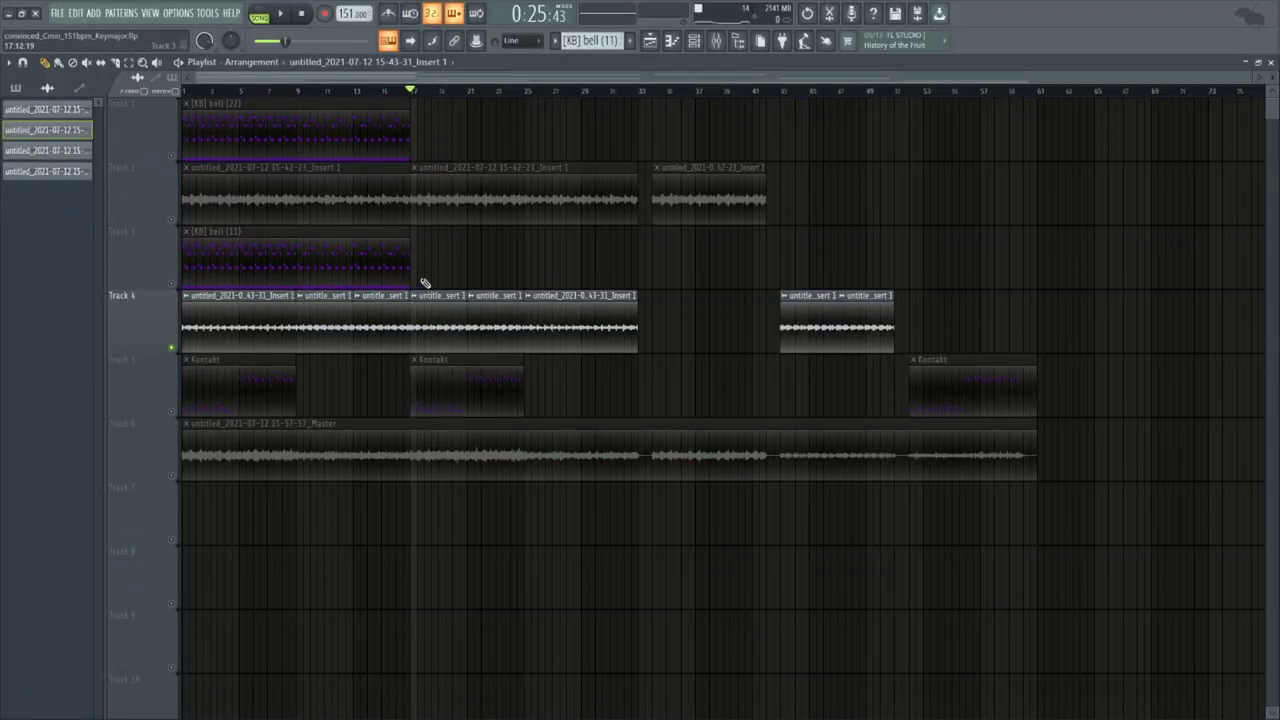
# Highlight the two halves of the Track 4 clips in turn and try the pitch shift of the reversed sample
pyautogui.moveTo(423, 283); pyautogui.dragTo(130, 314)
pyautogui.click(443, 271)
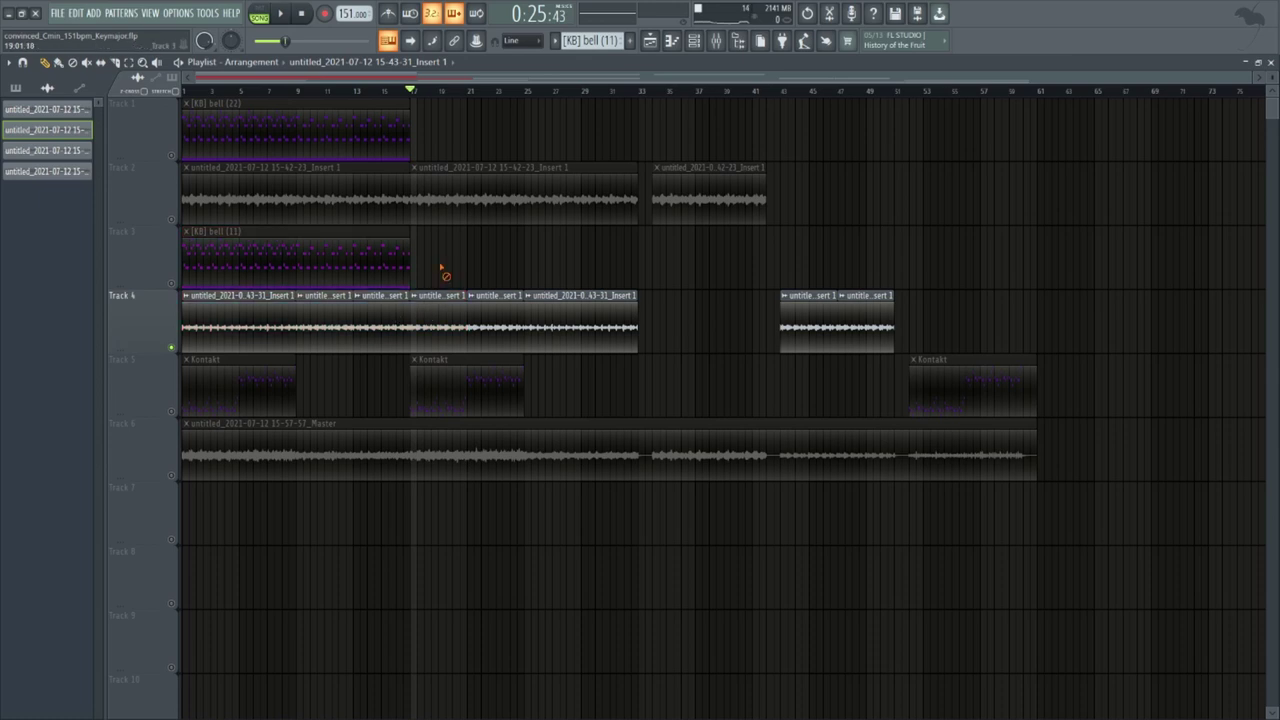
pyautogui.moveTo(417, 294); pyautogui.dragTo(672, 323)
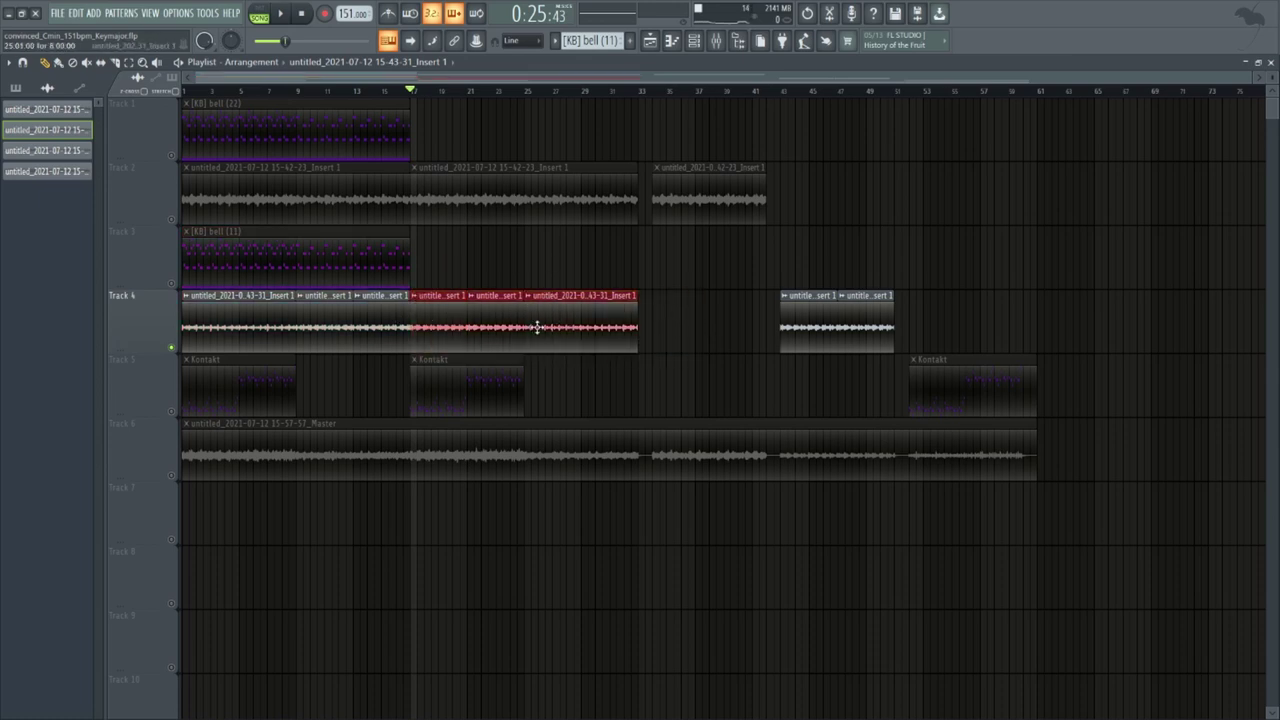
pyautogui.click(640, 267)
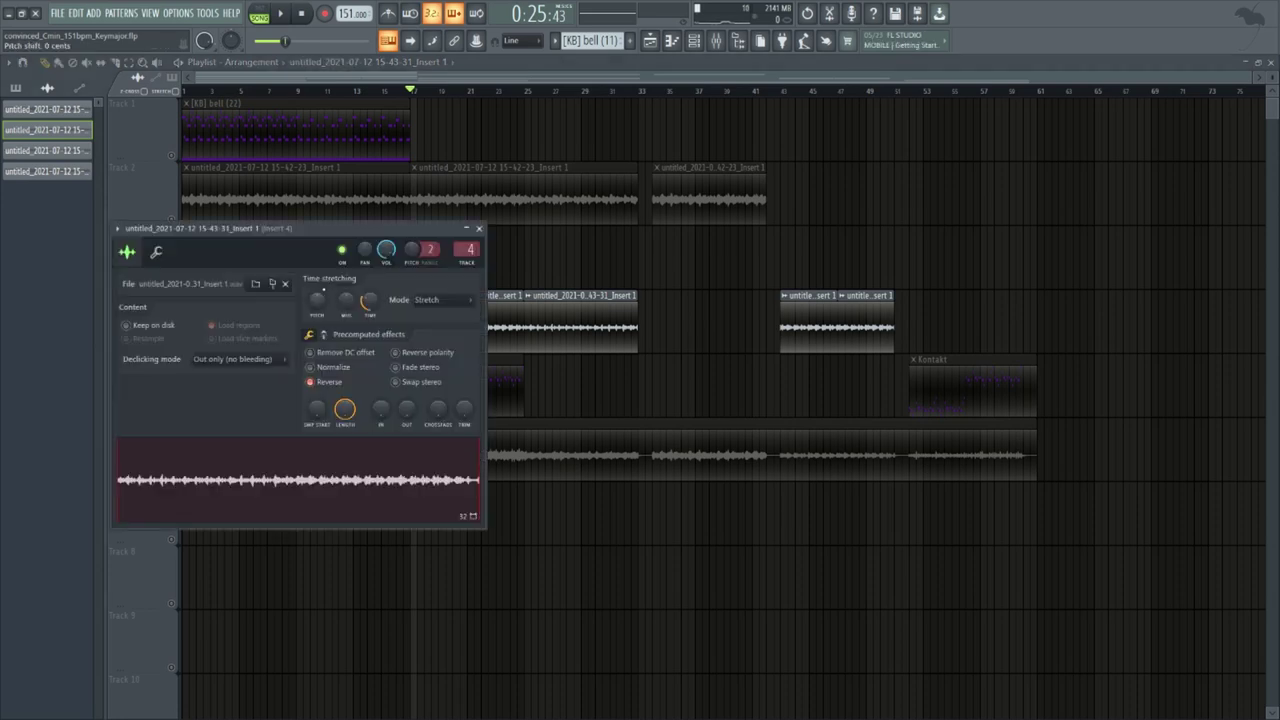
pyautogui.moveTo(317, 300); pyautogui.dragTo(317, 340)
pyautogui.click(479, 229)
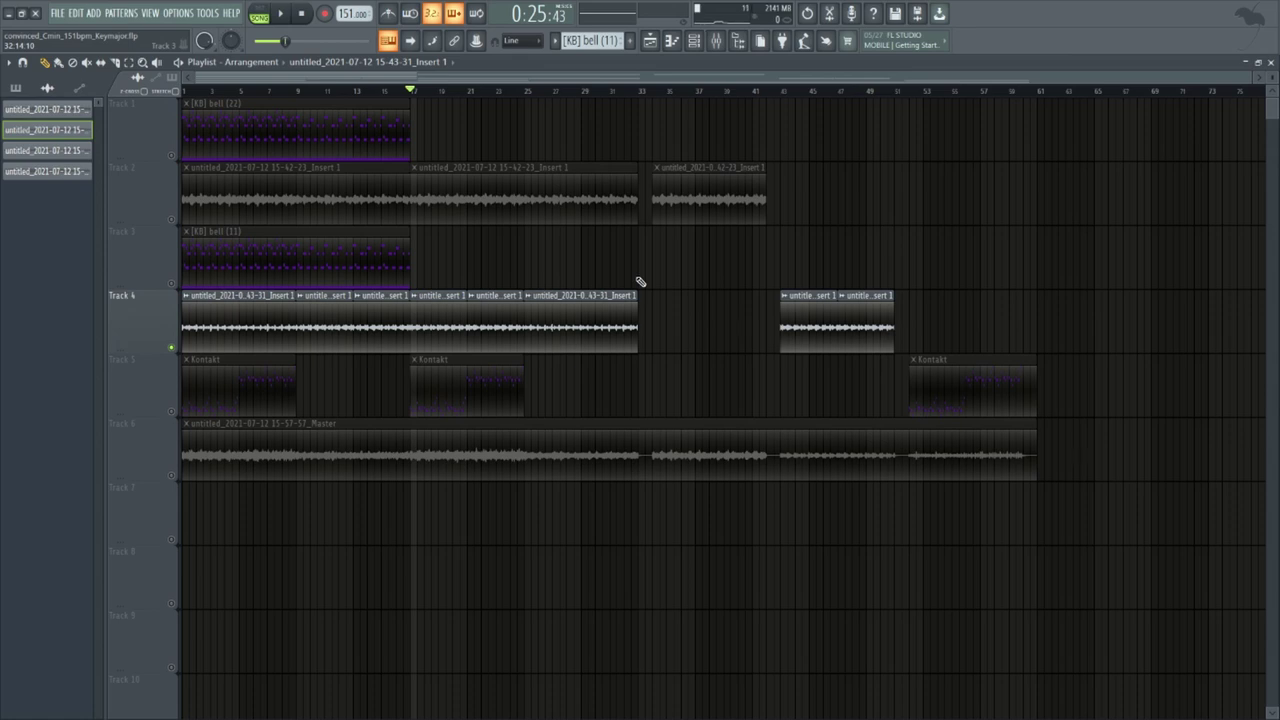
# Check the Spitfire Solo Violin instrument in the Kontakt channel and play its melody in the piano roll
pyautogui.press('F6')
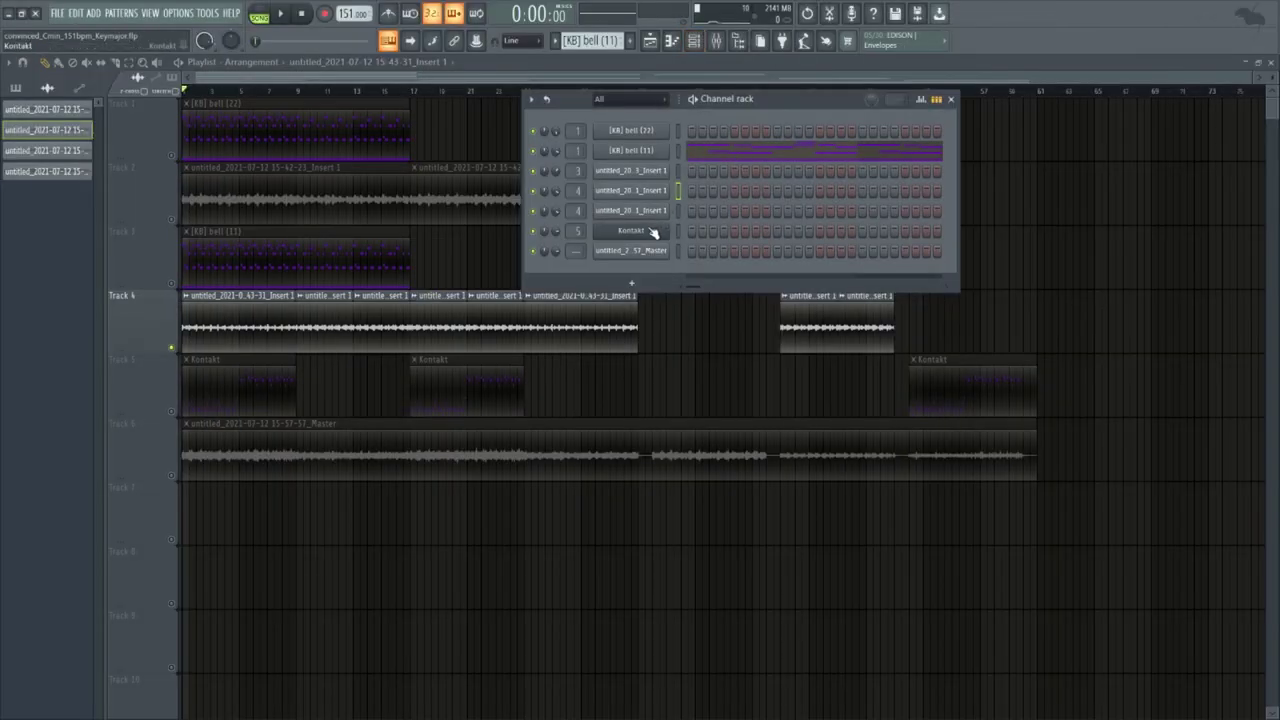
pyautogui.click(652, 231)
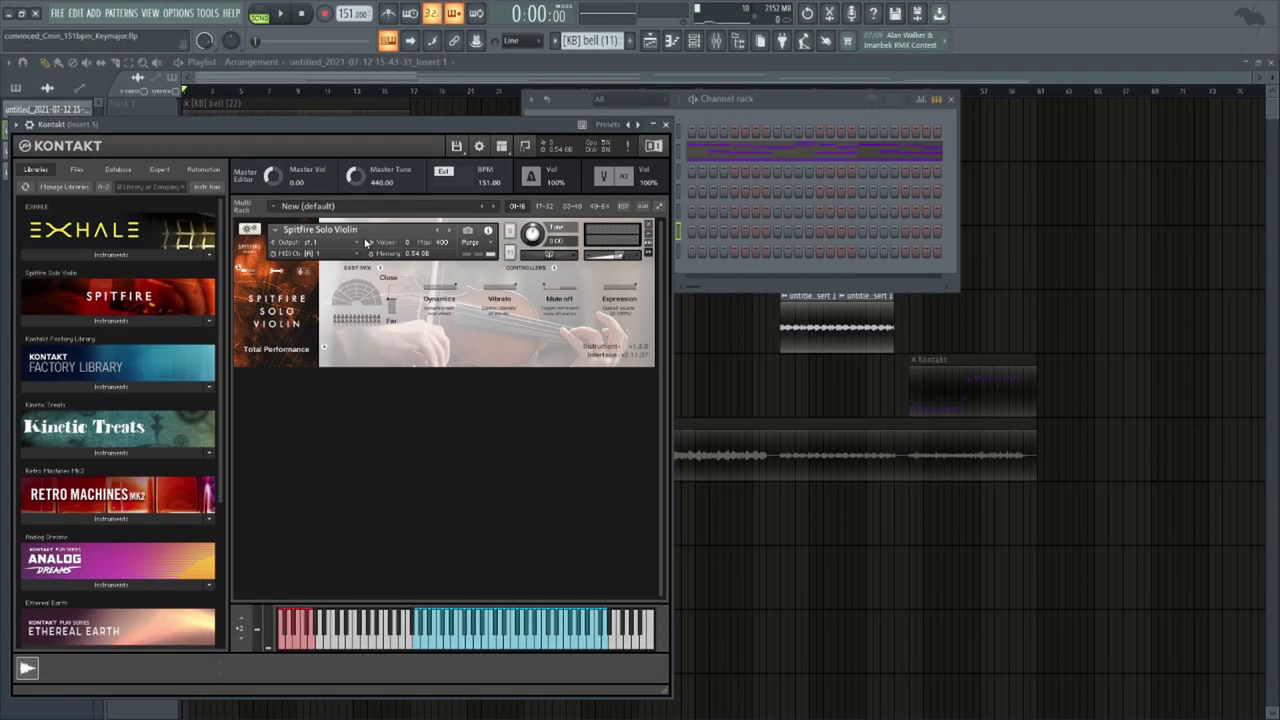
pyautogui.press('F7')
pyautogui.scroll(5, 314, 163)
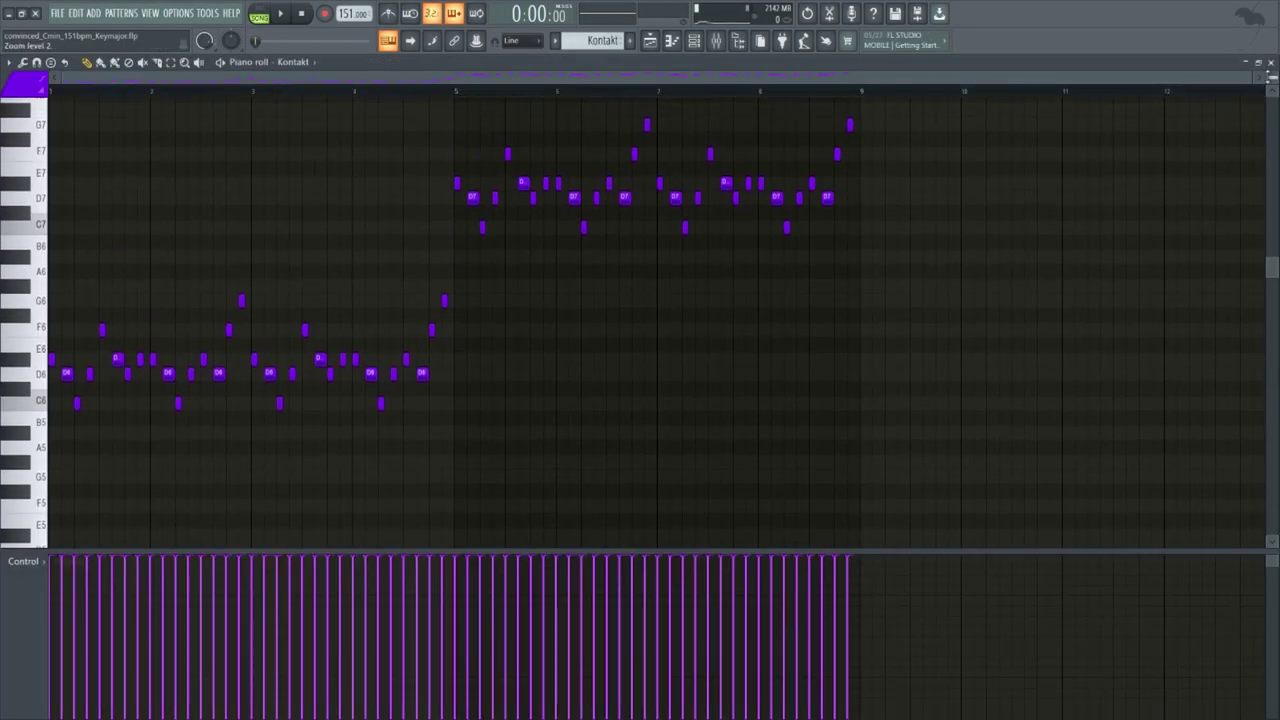
pyautogui.press('space')
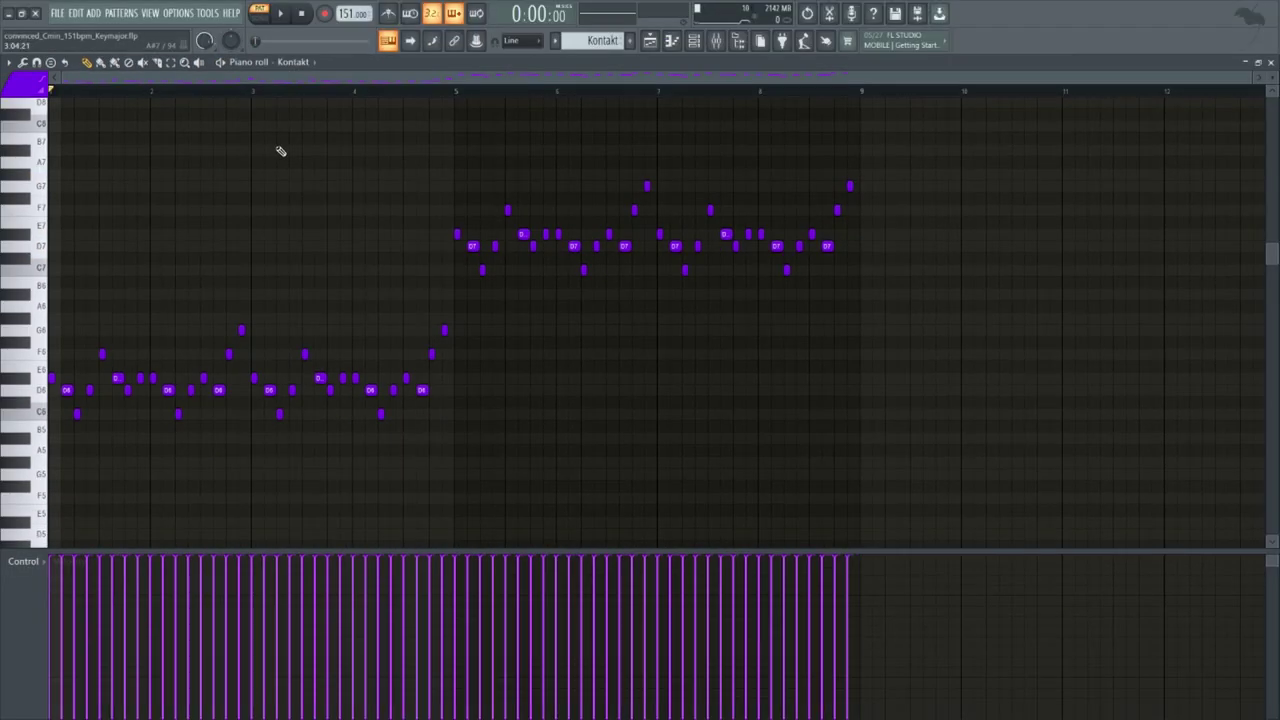
# Copy all notes of the Kontakt violin melody and paste them over the [KB] bell (22) notes to compare both melodies
pyautogui.hotkey('ctrl', 'a')
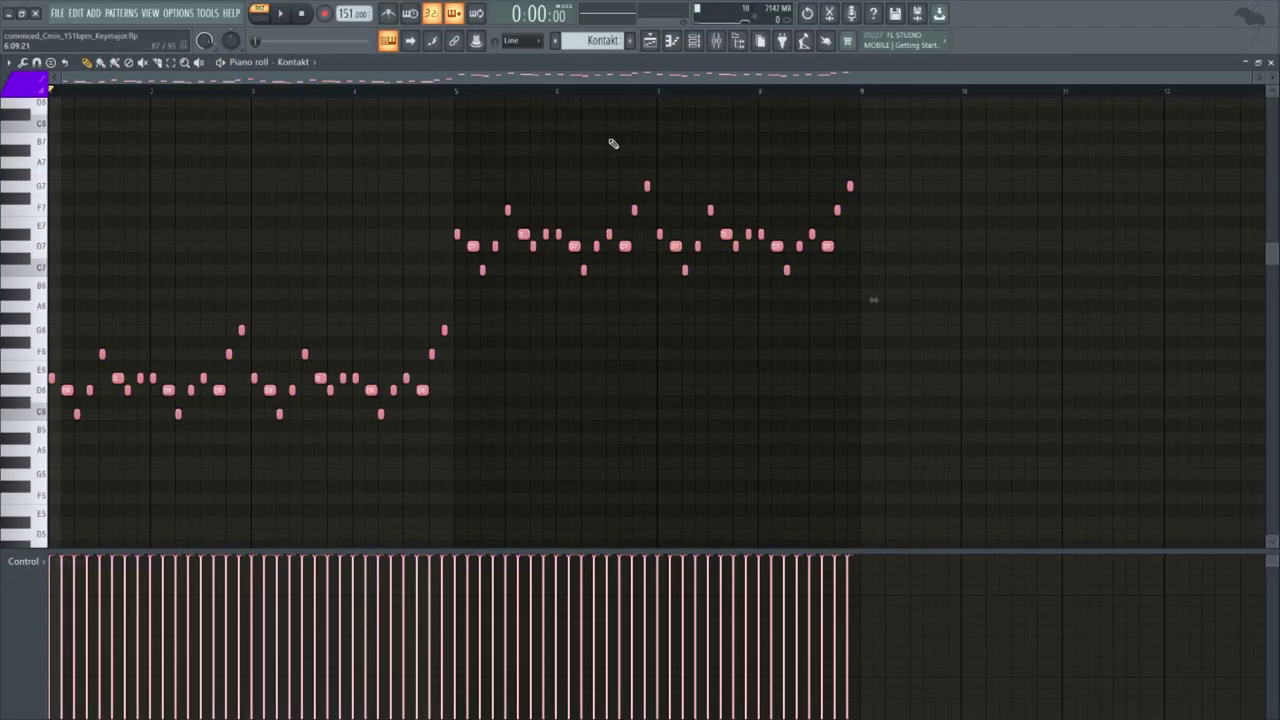
pyautogui.click(658, 45)
pyautogui.doubleClick(271, 134)
pyautogui.keyDown('ctrl'); pyautogui.rightClick(276, 140); pyautogui.keyUp('ctrl')
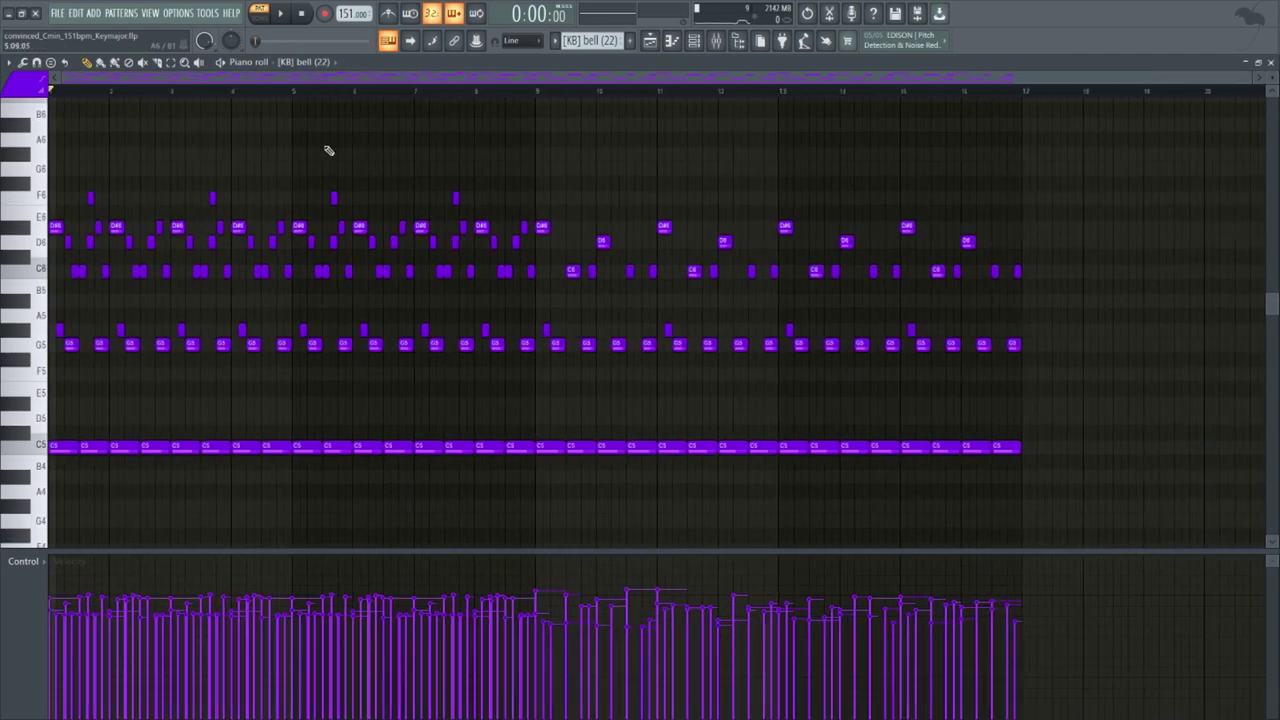
pyautogui.hotkey('ctrl', 'v')
pyautogui.keyDown('ctrl'); pyautogui.rightClick(310, 145); pyautogui.keyUp('ctrl')
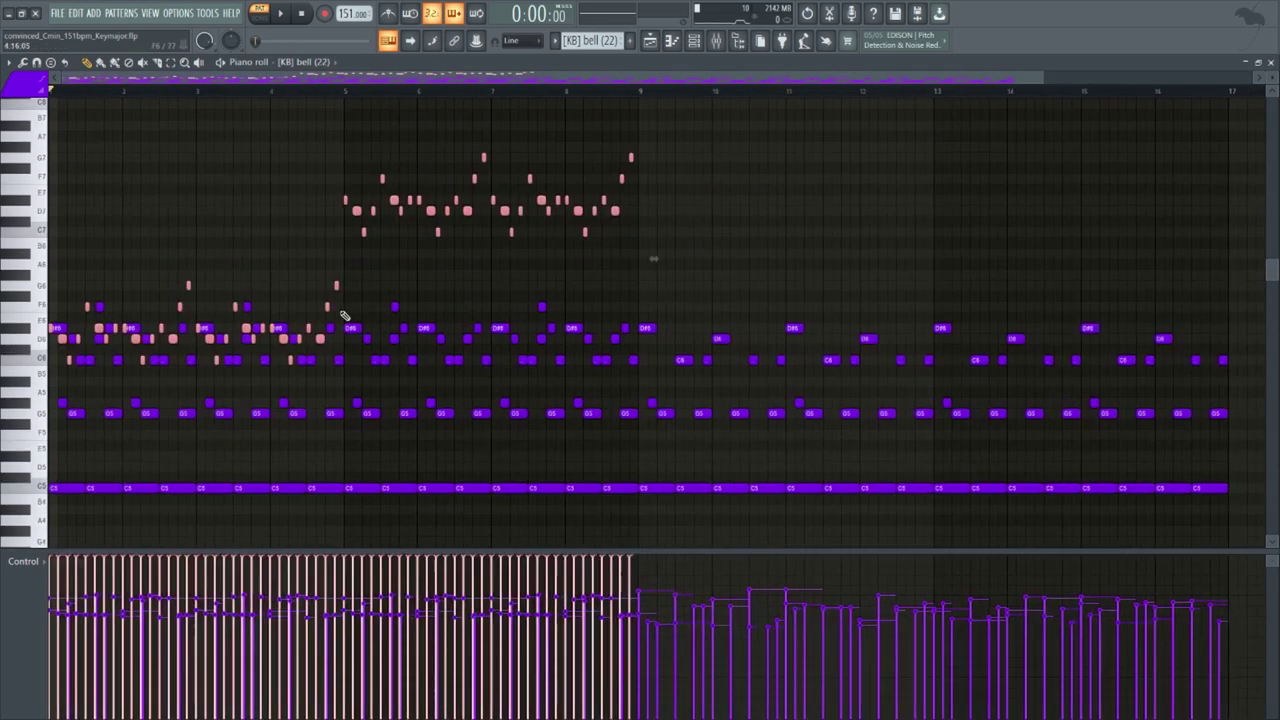
pyautogui.keyDown('alt'); pyautogui.scroll(2, 20, 430); pyautogui.keyUp('alt')
pyautogui.keyDown('ctrl'); pyautogui.scroll(5, 20, 451); pyautogui.keyUp('ctrl')
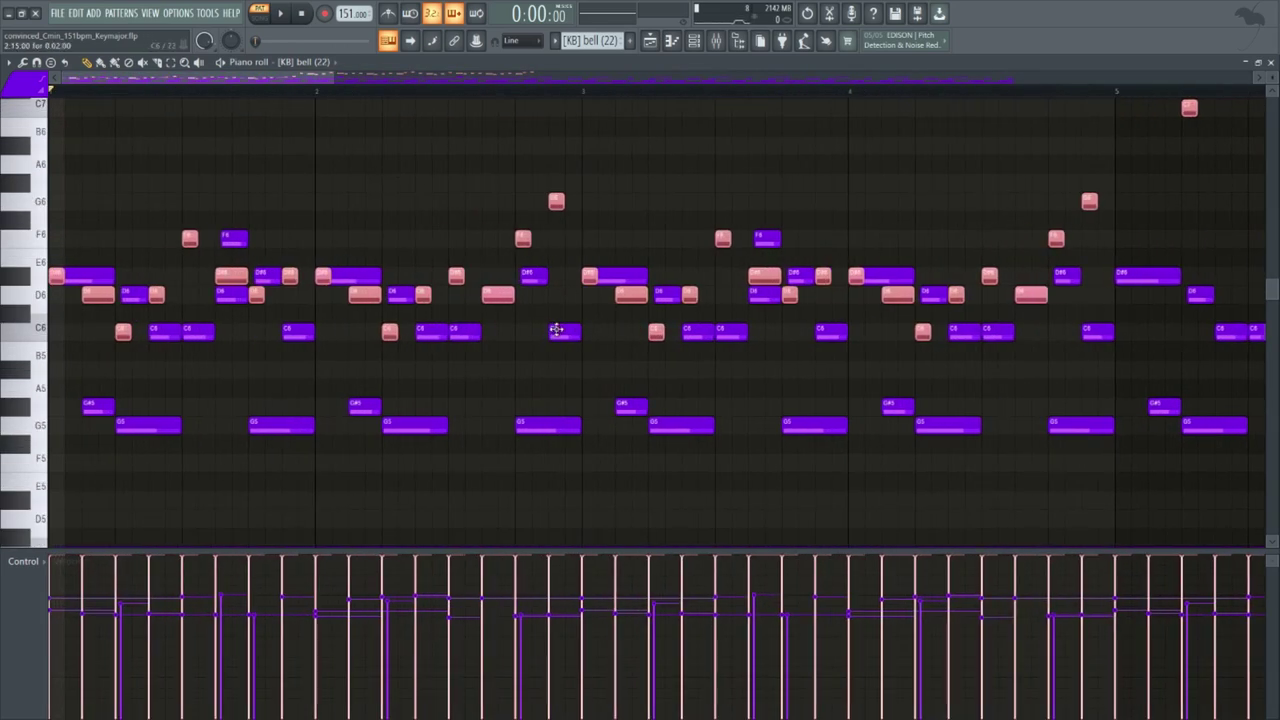
pyautogui.keyDown('ctrl'); pyautogui.scroll(-2, 203, 298); pyautogui.keyUp('ctrl')
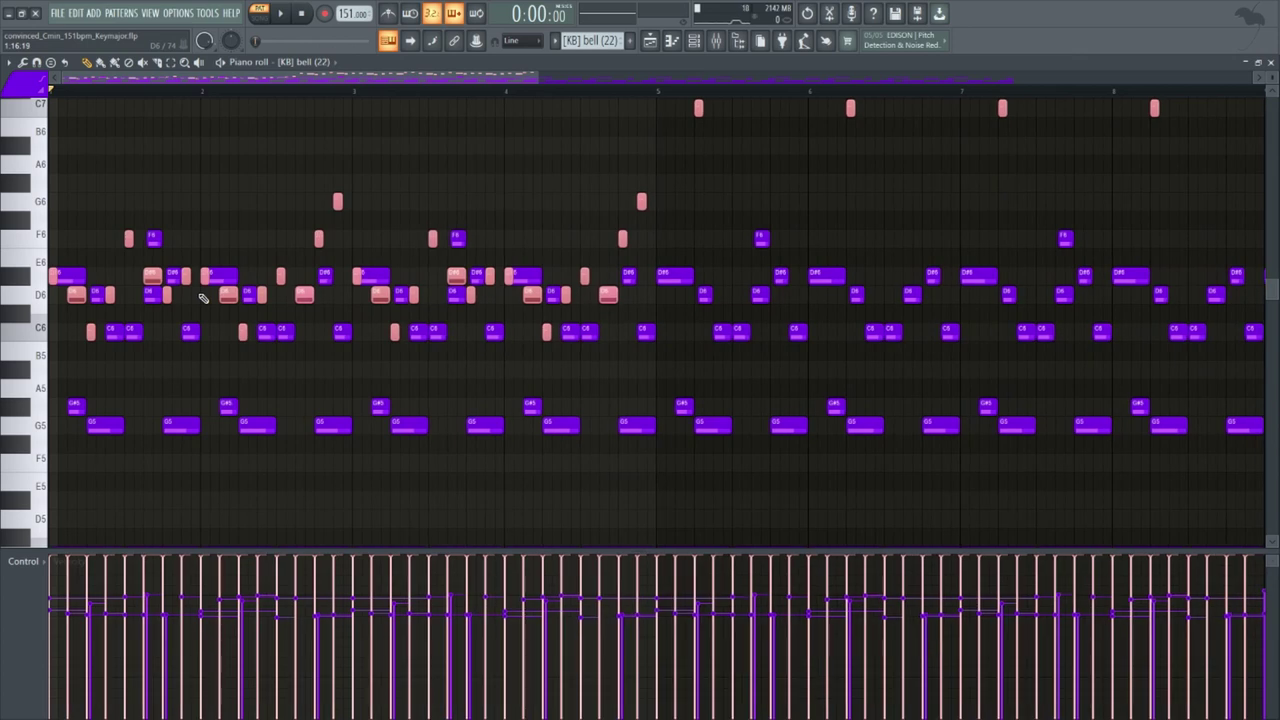
pyautogui.keyDown('ctrl'); pyautogui.rightClick(292, 264); pyautogui.keyUp('ctrl')
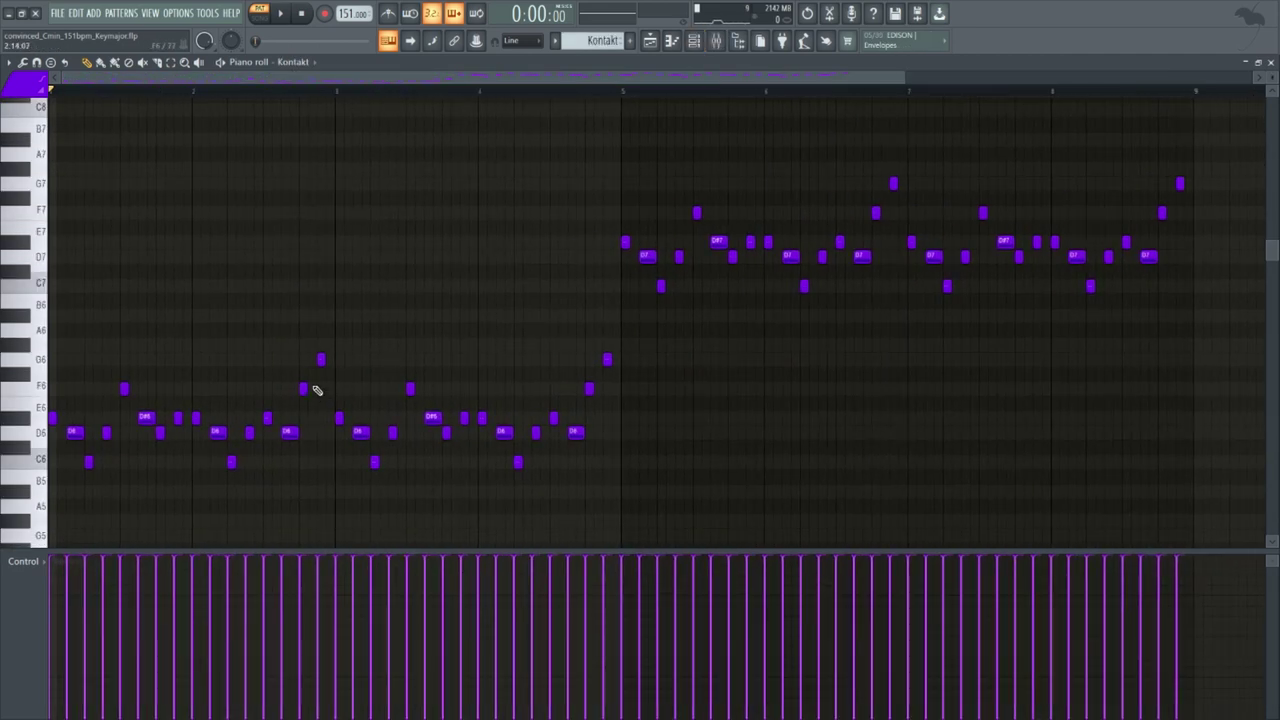
# Examine the lower-octave violin phrase in the Kontakt piano roll by highlighting bar 1 and the first two bars
pyautogui.moveTo(189, 323); pyautogui.dragTo(5, 485)
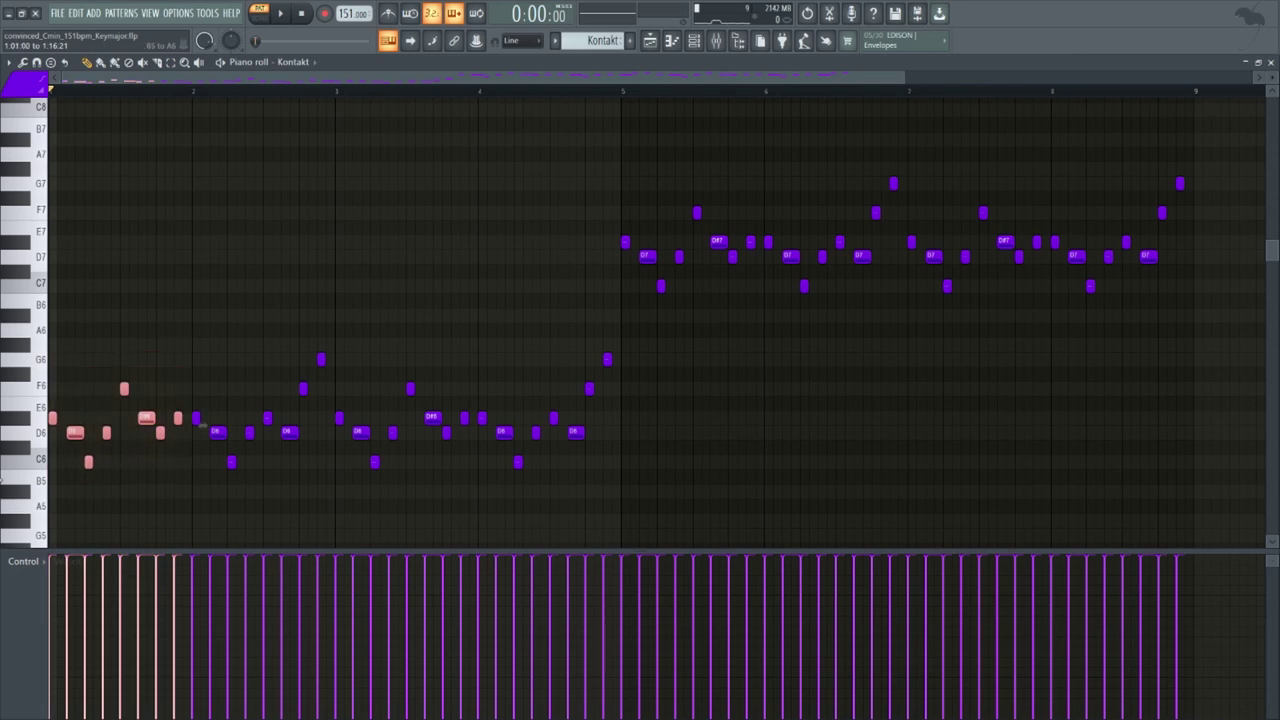
pyautogui.moveTo(333, 340); pyautogui.dragTo(5, 485)
pyautogui.keyDown('ctrl'); pyautogui.click(365, 282); pyautogui.keyUp('ctrl')
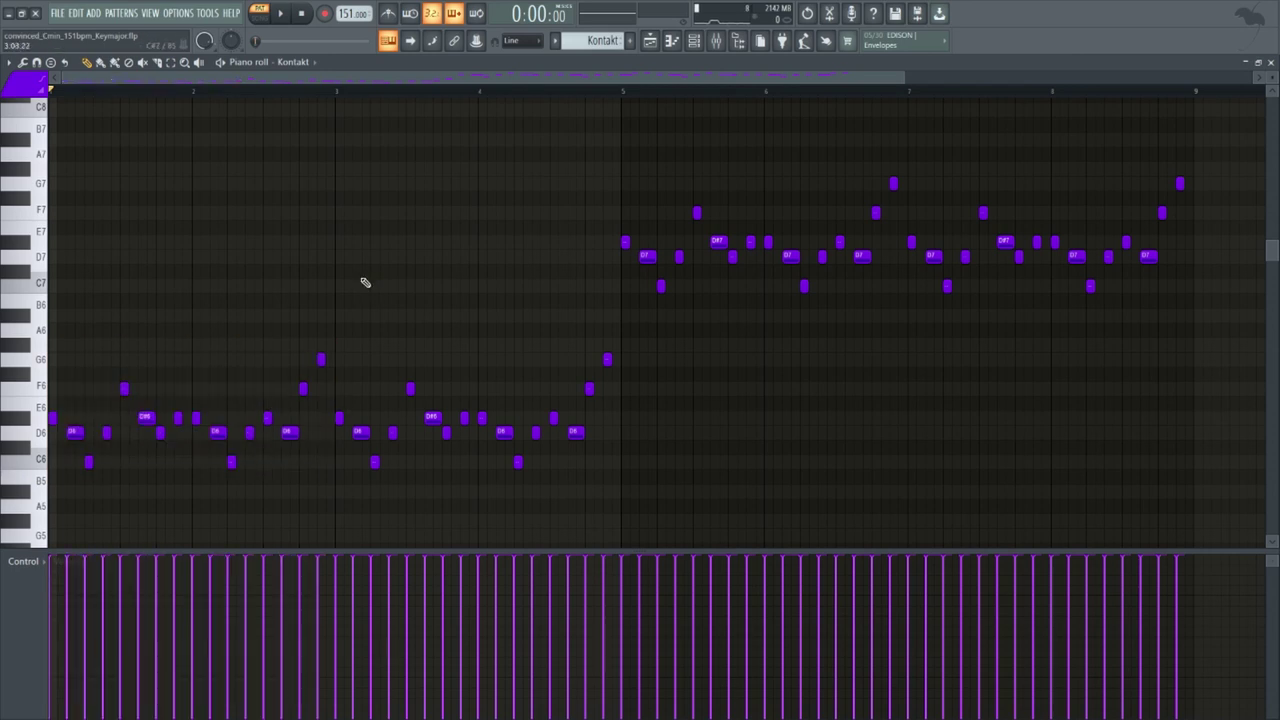
pyautogui.click(320, 360)
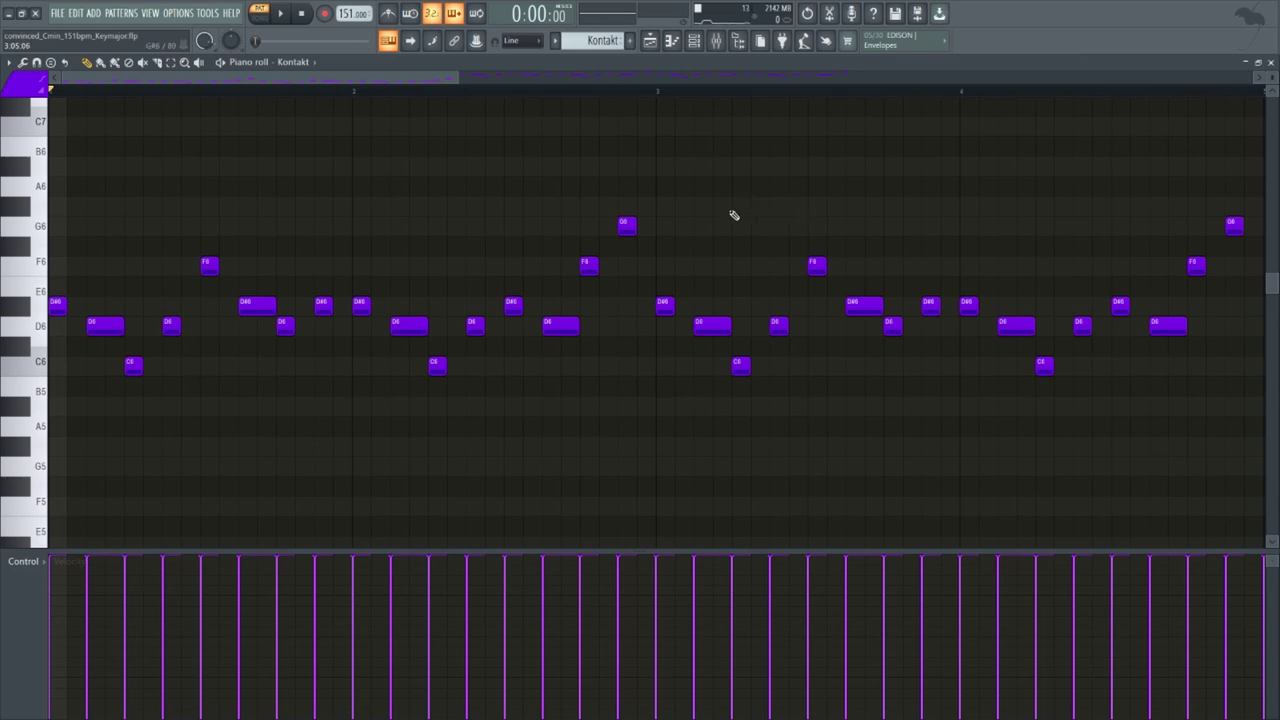
# Try legato note lengths on the violin melody with playback, and undo the change
pyautogui.hotkey('ctrl', 'l')
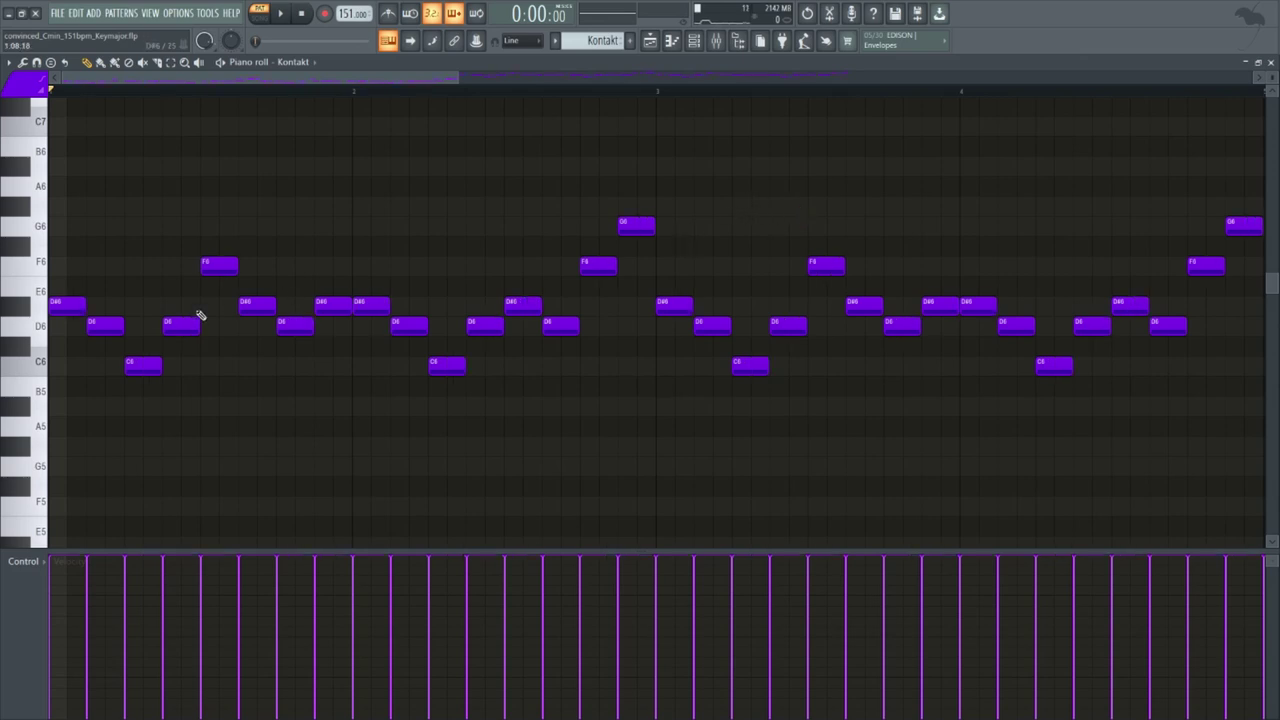
pyautogui.press('space')
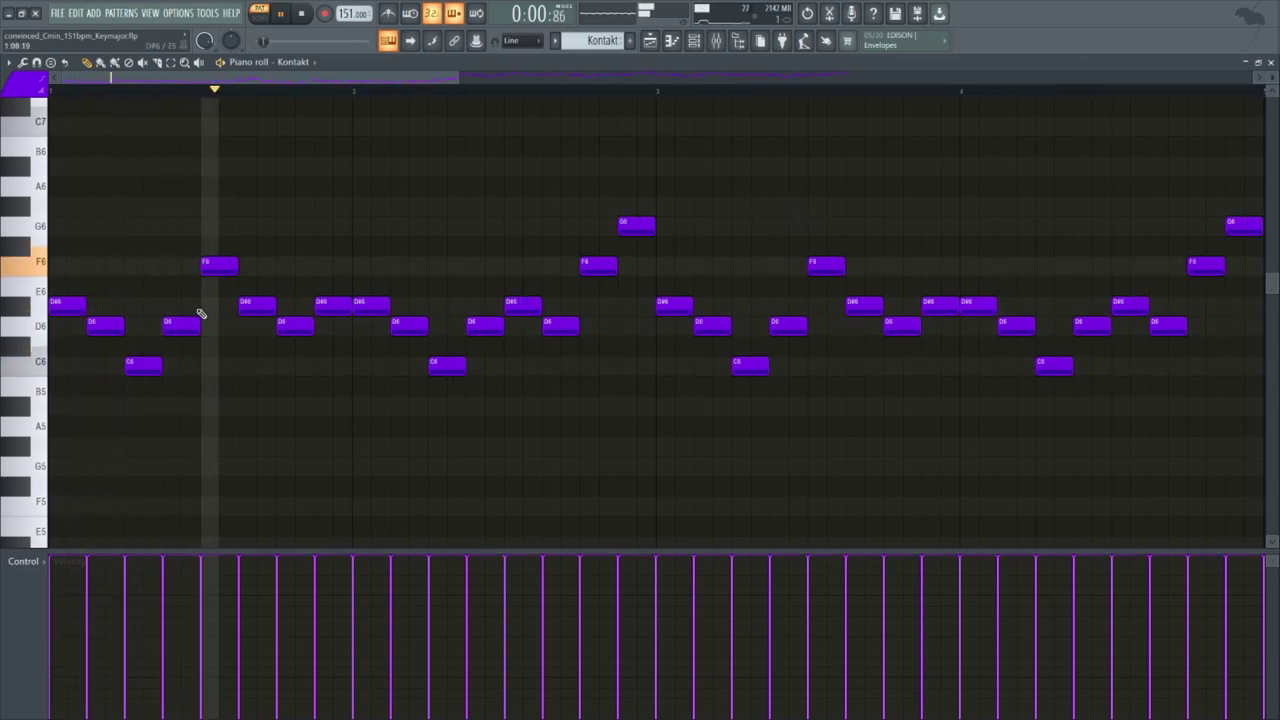
pyautogui.press('space')
pyautogui.hotkey('ctrl', 'z')
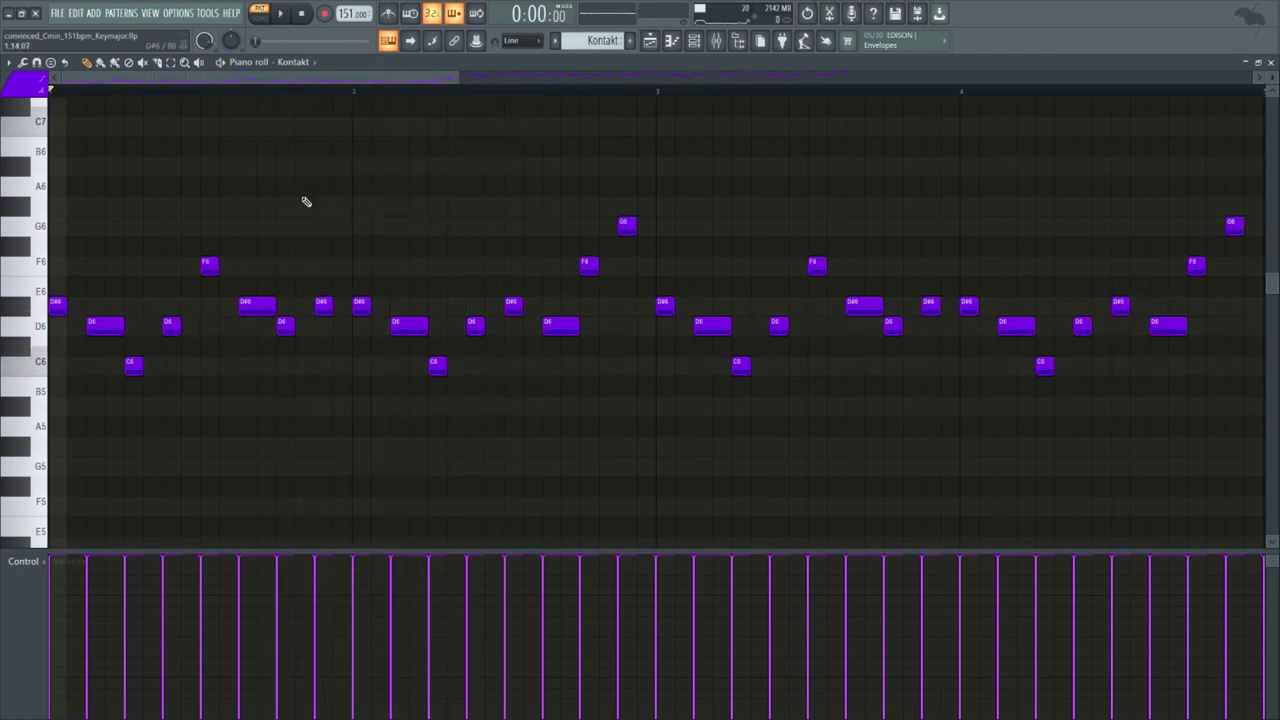
# Play back the first four bars of the Kontakt violin melody in the piano roll and compare them with the following bars
pyautogui.keyDown('ctrl'); pyautogui.keyDown('shift'); pyautogui.click(115, 329); pyautogui.keyUp('shift'); pyautogui.keyUp('ctrl')
pyautogui.keyDown('ctrl'); pyautogui.keyDown('shift'); pyautogui.click(263, 309); pyautogui.keyUp('shift'); pyautogui.keyUp('ctrl')
pyautogui.keyDown('ctrl'); pyautogui.click(223, 292); pyautogui.keyUp('ctrl')
pyautogui.press('space')
pyautogui.scroll(-2, 318, 250)
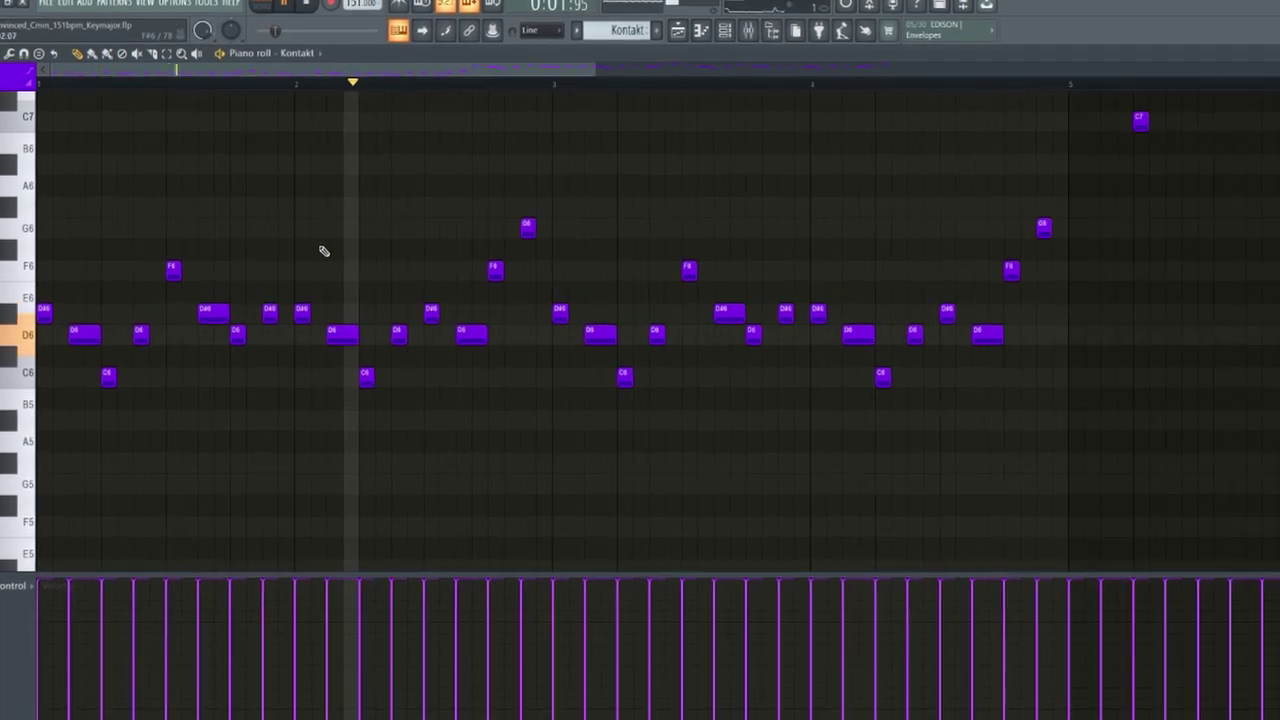
pyautogui.scroll(-2, 323, 251)
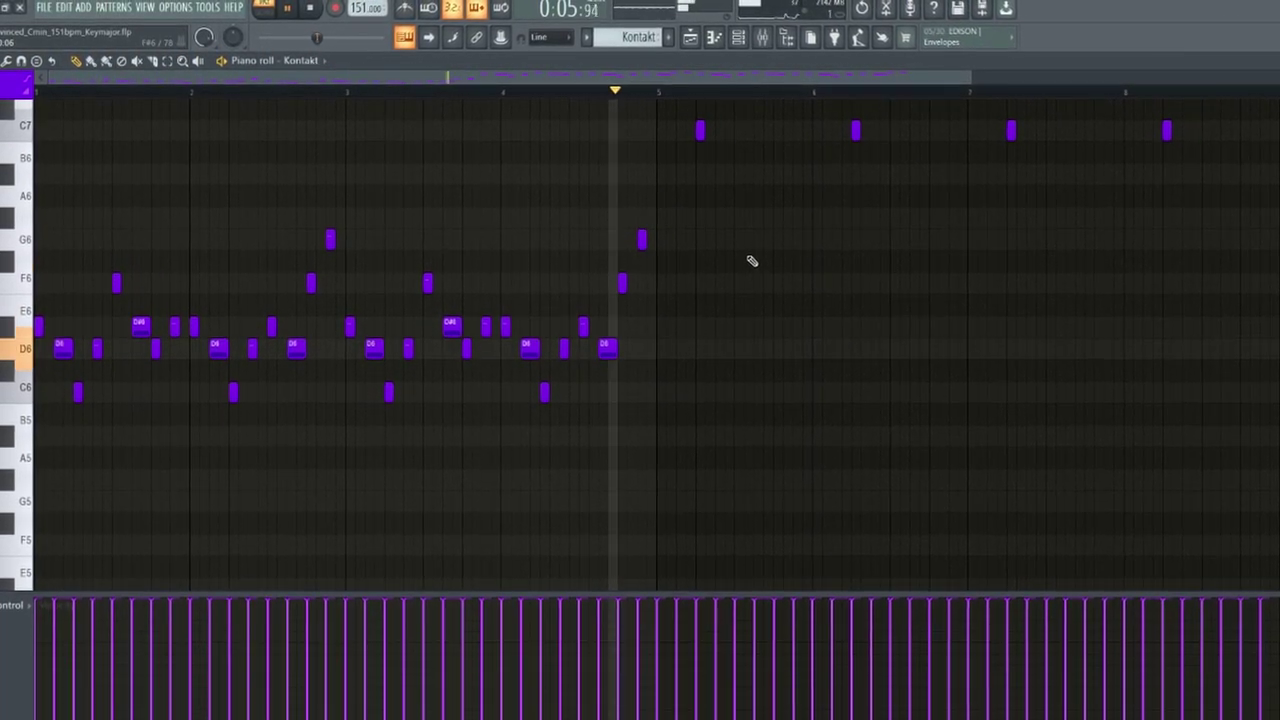
pyautogui.press('space')
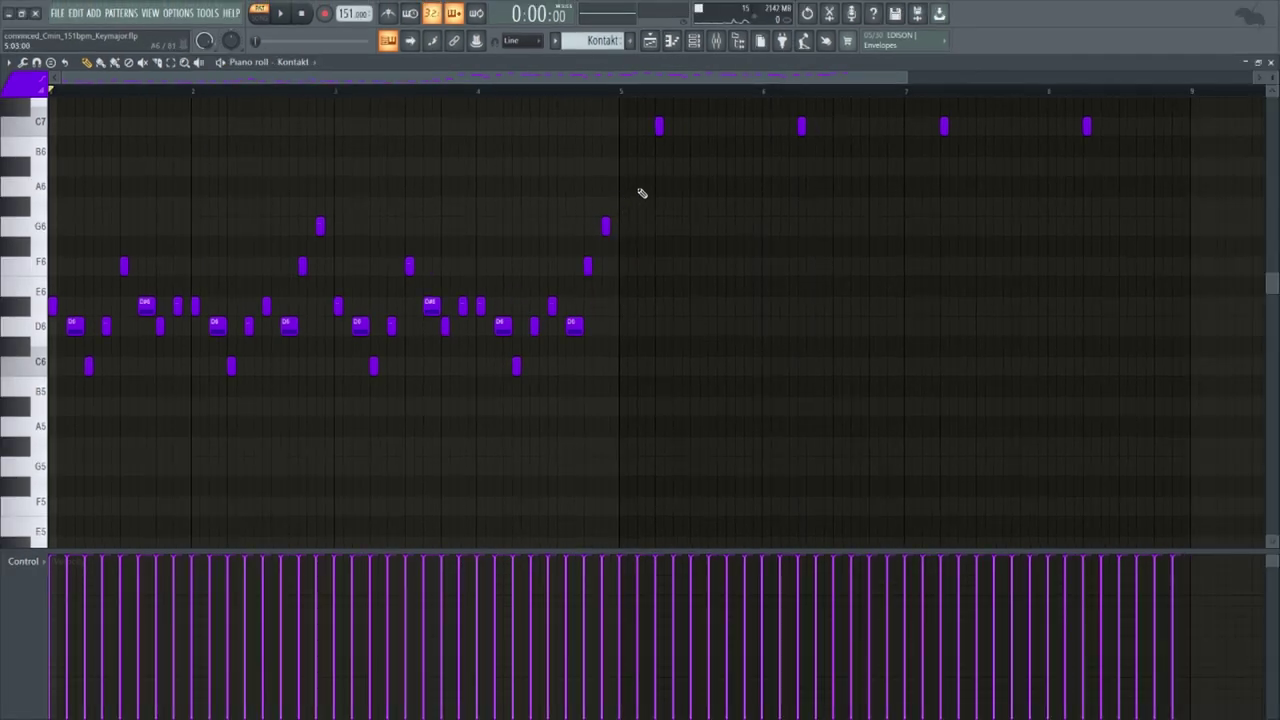
# Try duplicating the lower-octave violin phrase from bars 1 to 4 beneath the higher phrase, and delete the copy
pyautogui.moveTo(640, 186); pyautogui.dragTo(48, 380)
pyautogui.scroll(-2, 432, 368)
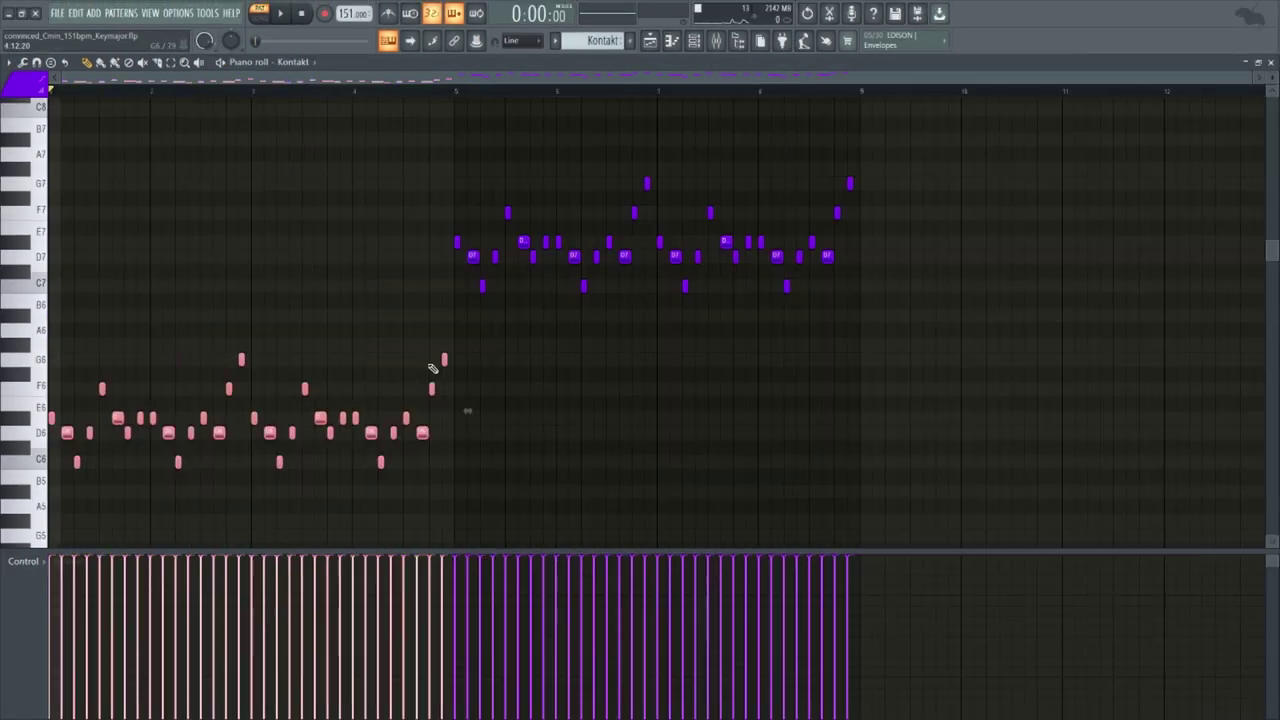
pyautogui.hotkey('ctrl', 'b')
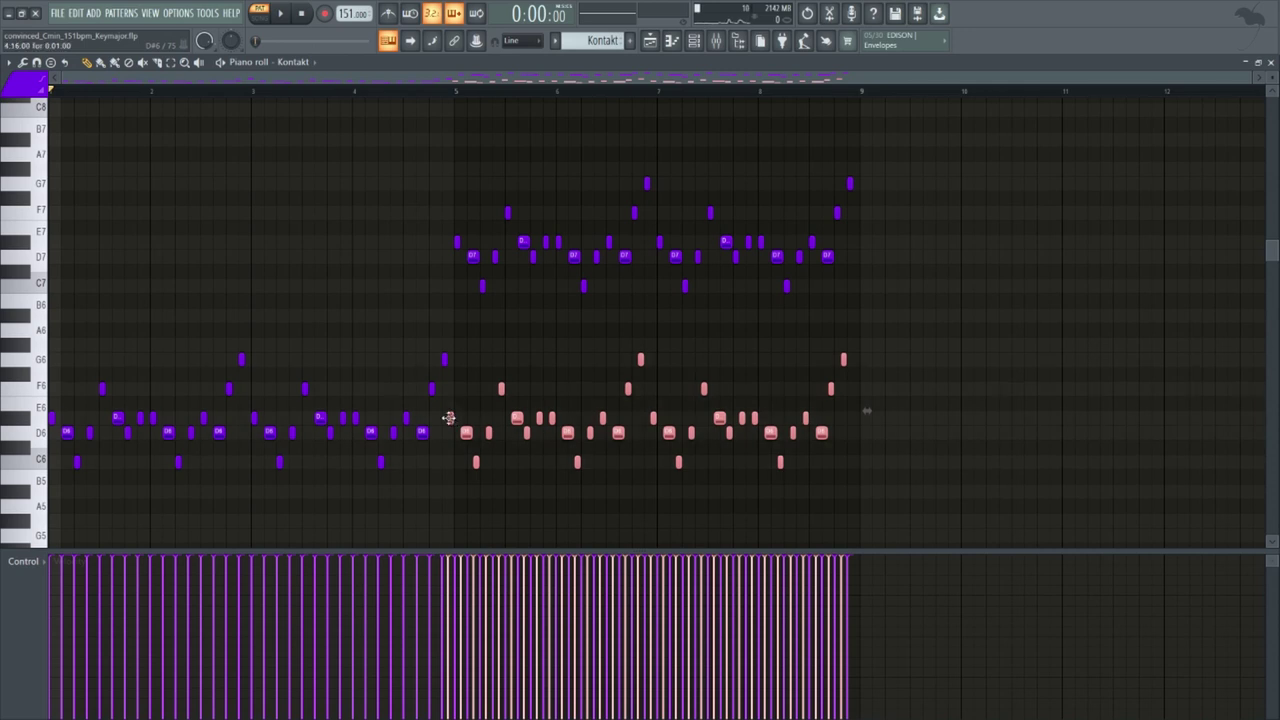
pyautogui.press('Delete')
# Check the Ambience and Fruity parametric EQ 2 effects on the violin's mixer track, Insert 5
pyautogui.press('F9')
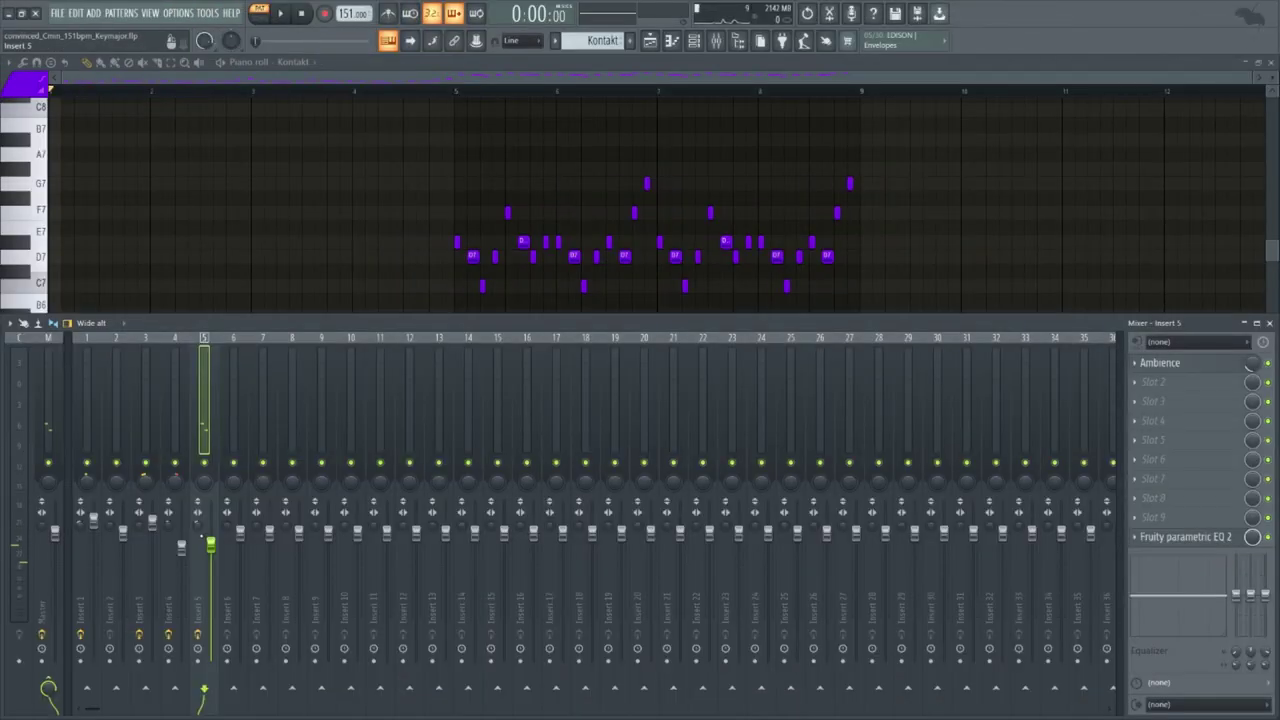
pyautogui.click(1222, 372)
pyautogui.click(1222, 372)
pyautogui.click(1222, 537)
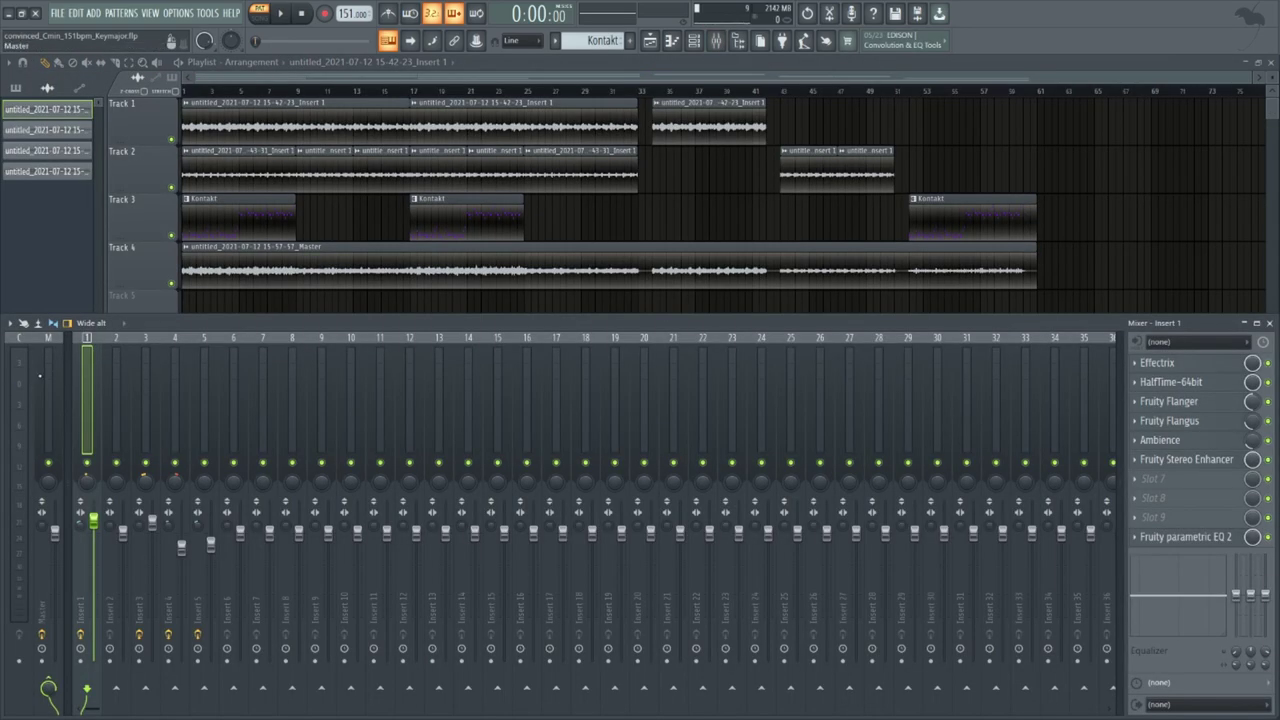
# Check the Fruity parametric EQ 2 curve on the Master track and the sample settings of the recorded Master clip
pyautogui.click(40, 376)
pyautogui.click(1171, 363)
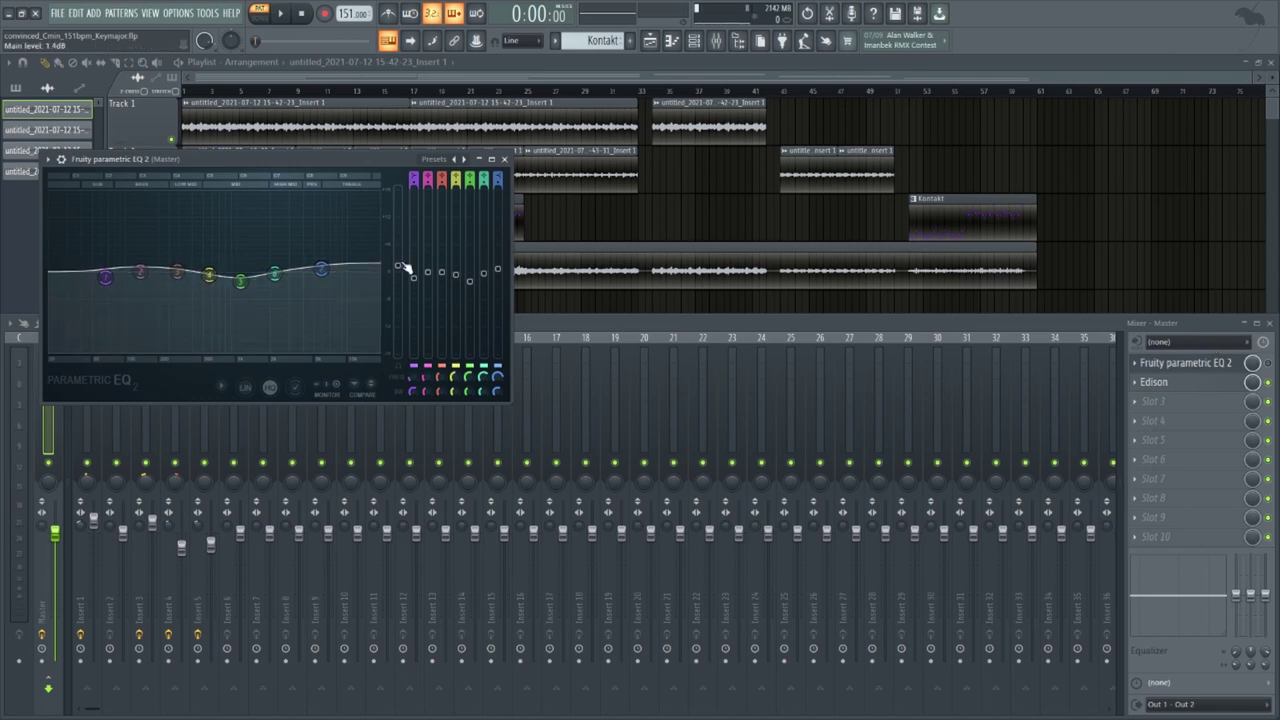
pyautogui.click(504, 160)
pyautogui.press('F9')
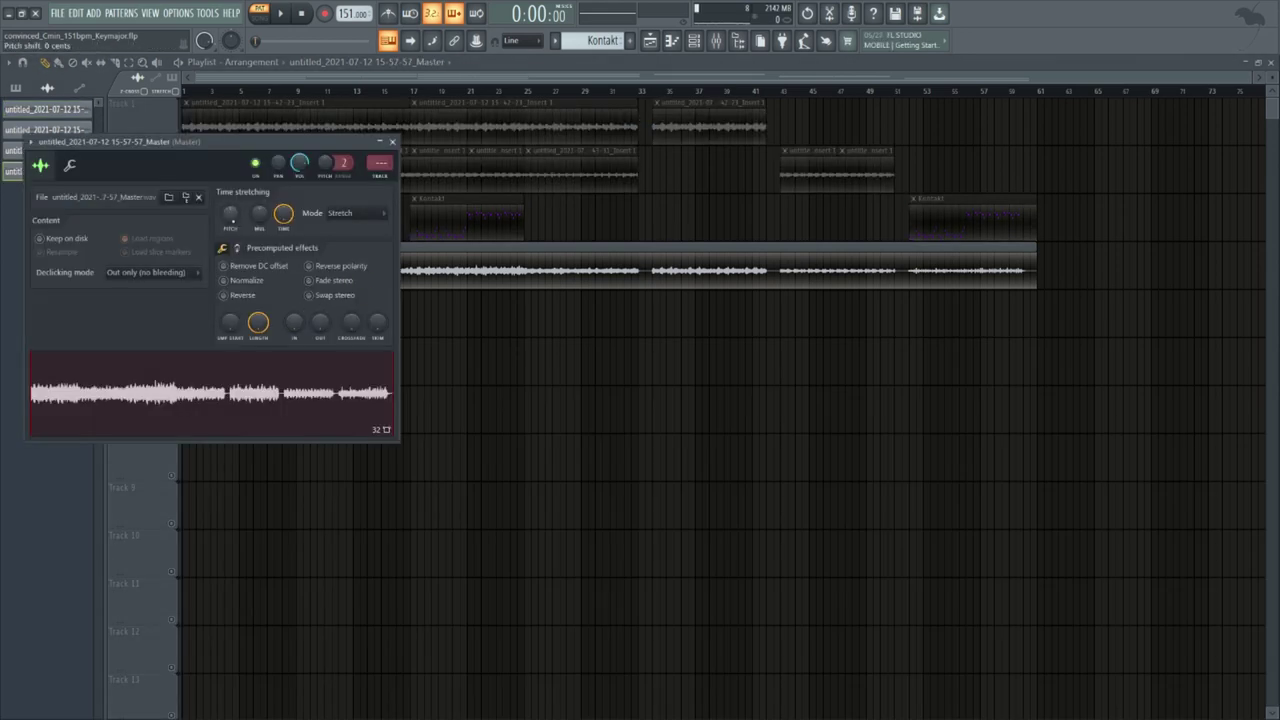
pyautogui.click(392, 142)
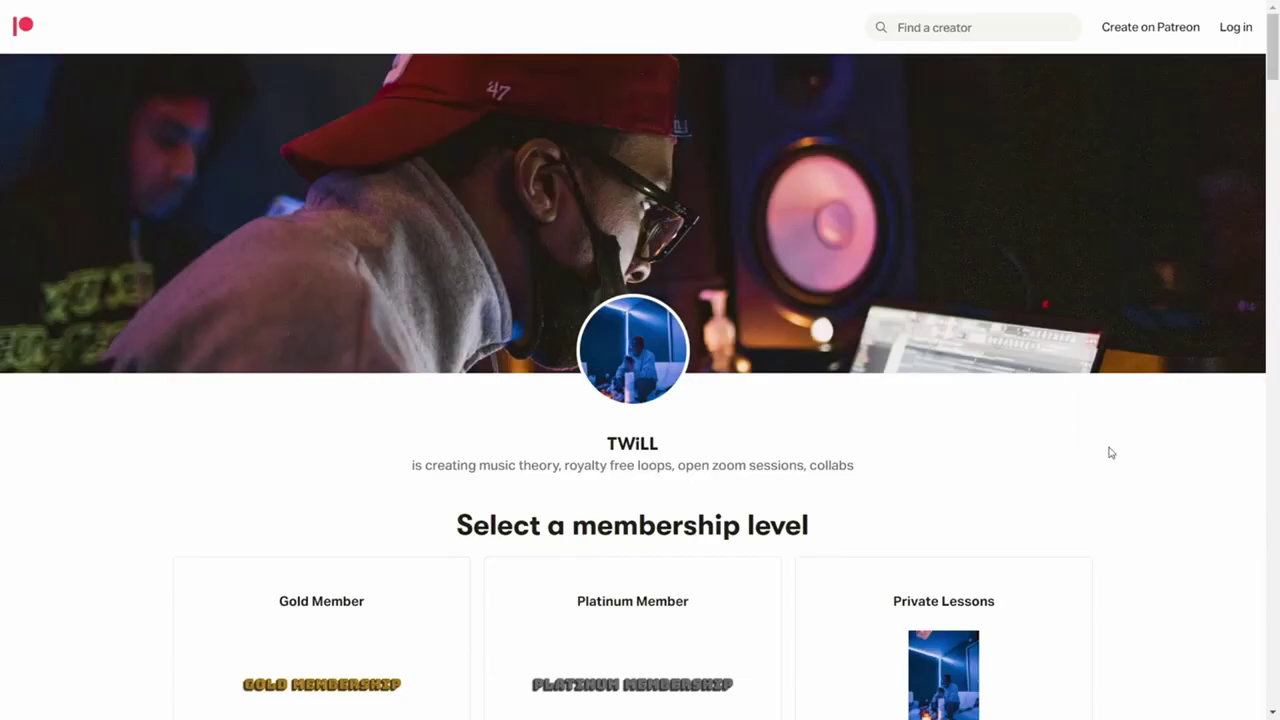
# Switch to the Patreon page, review its membership levels and expand the full Gold Member description
pyautogui.scroll(-5, 1108, 451)
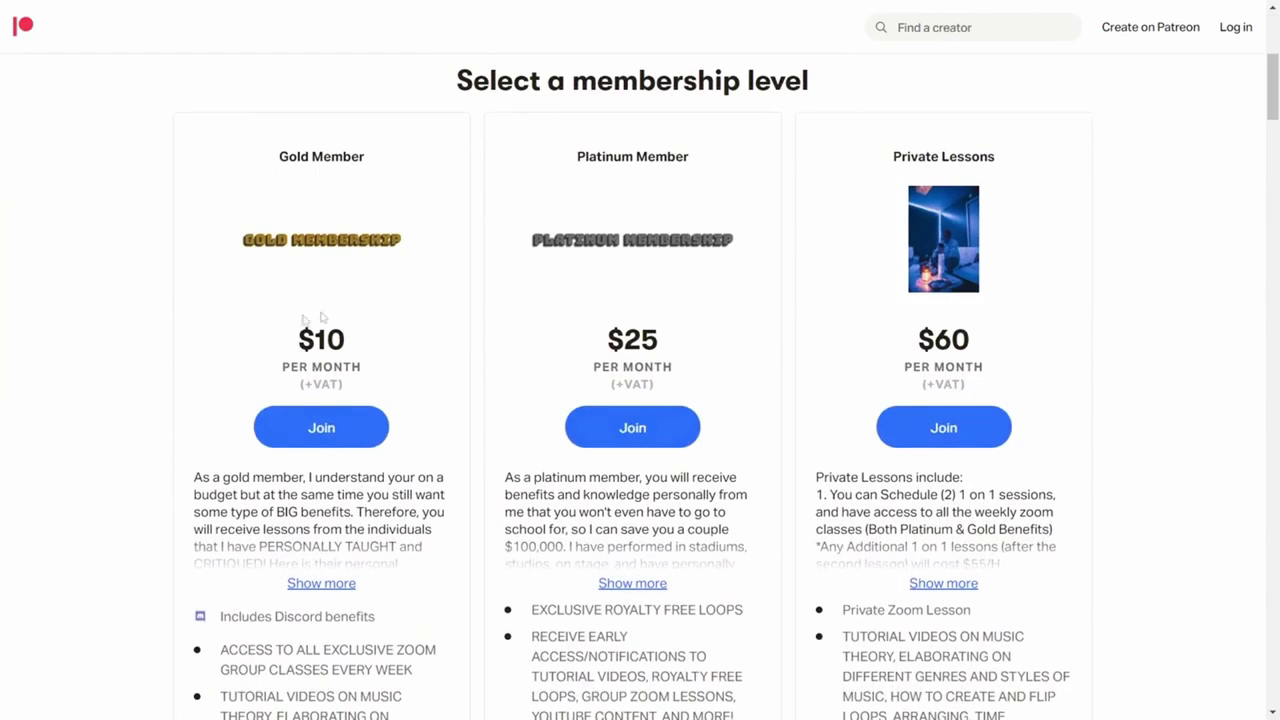
pyautogui.scroll(-2, 323, 317)
pyautogui.click(323, 371)
pyautogui.scroll(-3, 323, 337)
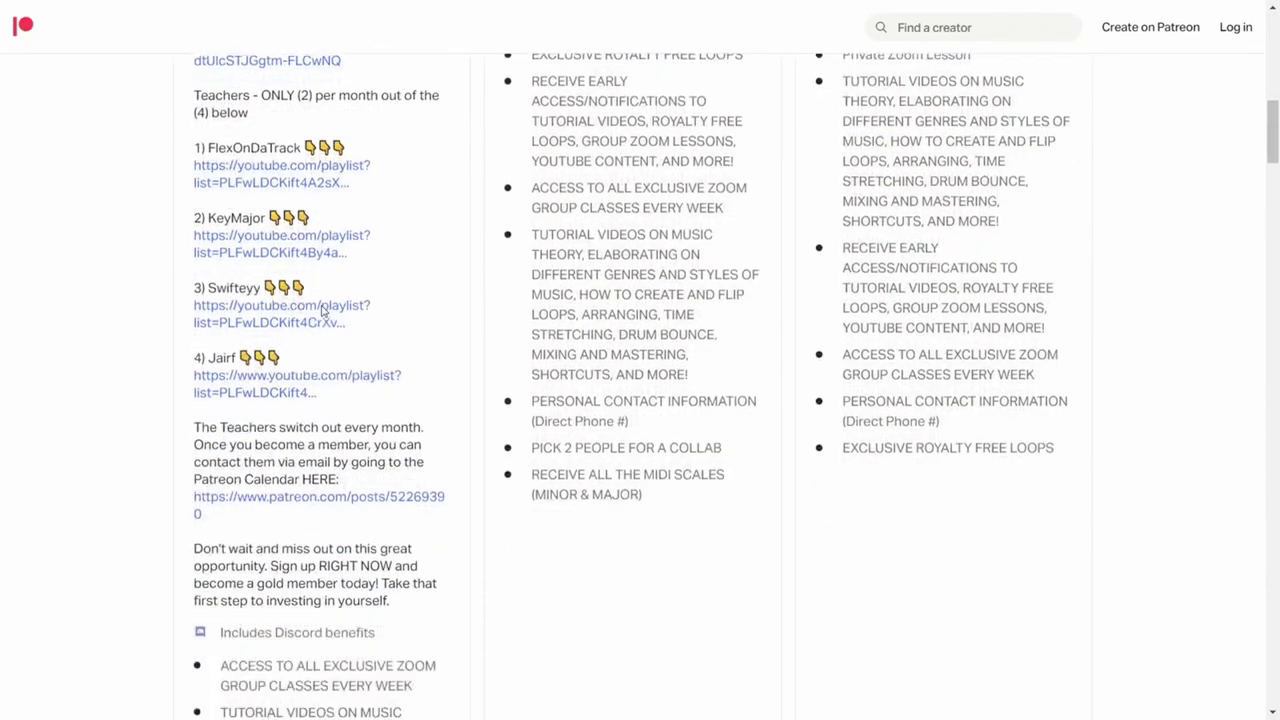
pyautogui.scroll(-5, 323, 312)
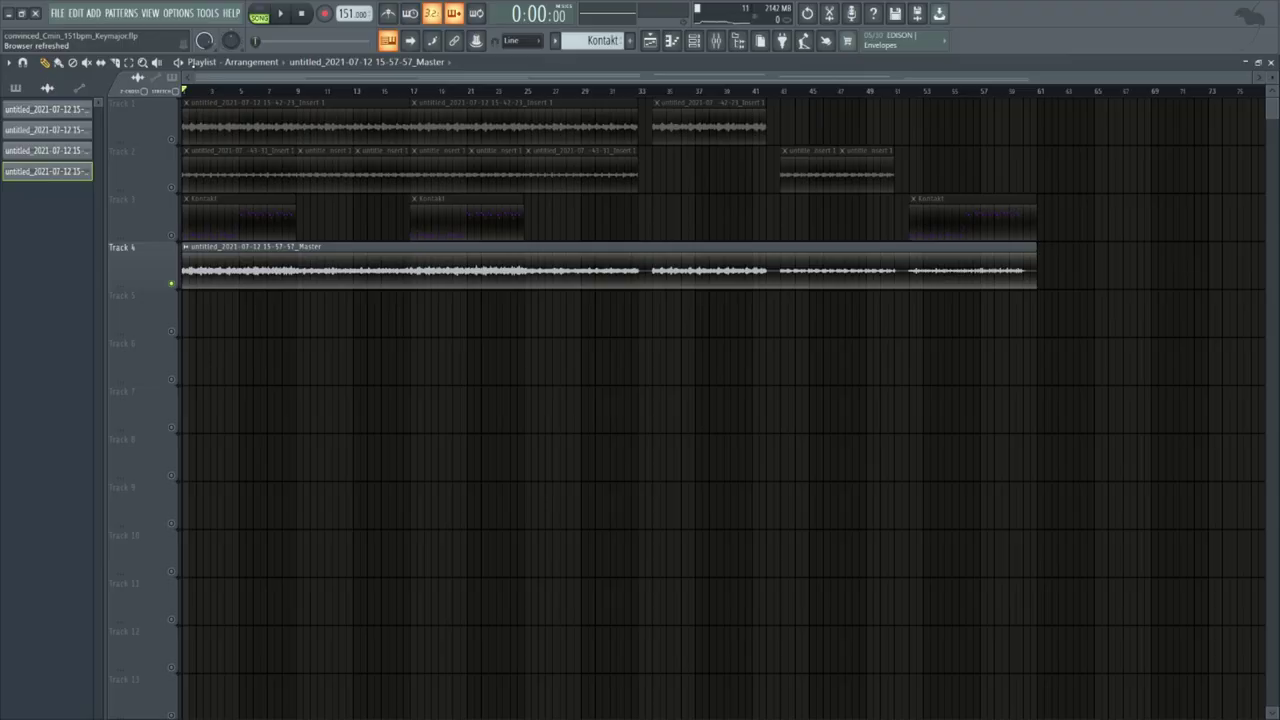